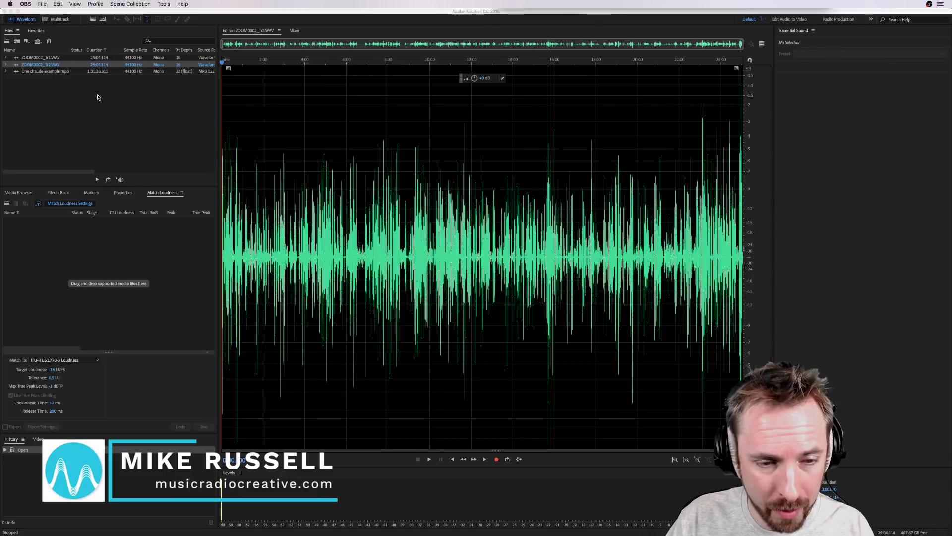
# Step: Bring Adobe Audition CC to the front
pyautogui.click(50, 79)
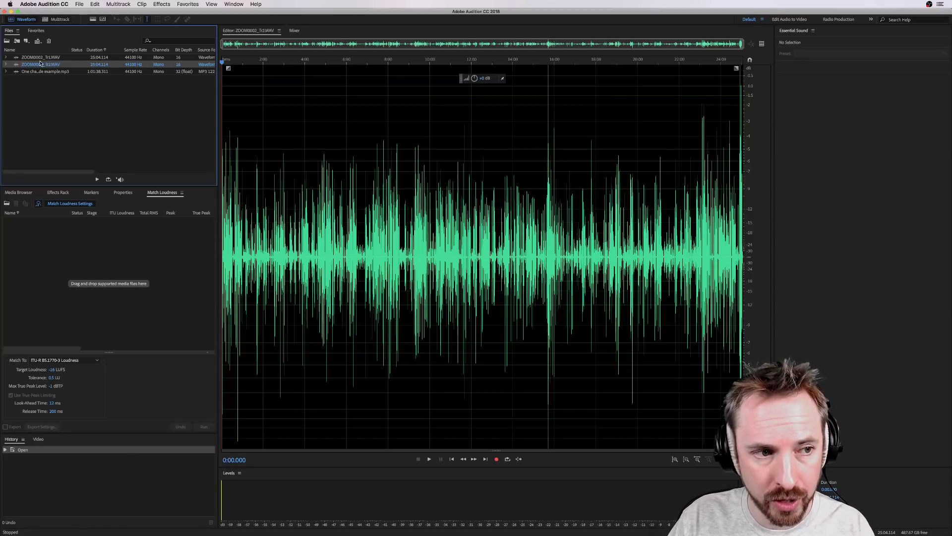
# Step: Open One channel episode example.mp3 and play short stretches from about 15:10 and 15:32
pyautogui.doubleClick(43, 73)
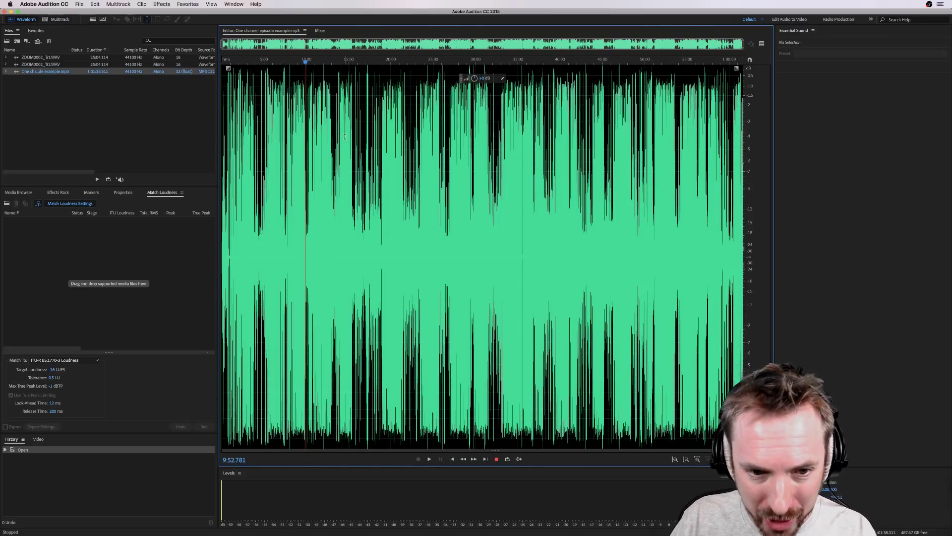
pyautogui.click(340, 61)
pyautogui.scroll(5, 340, 61)
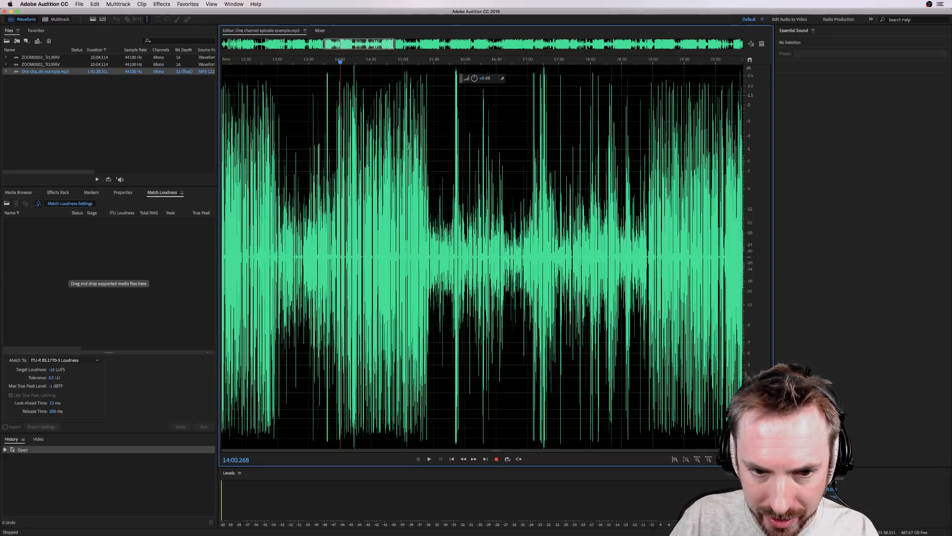
pyautogui.click(413, 124)
pyautogui.press('space')
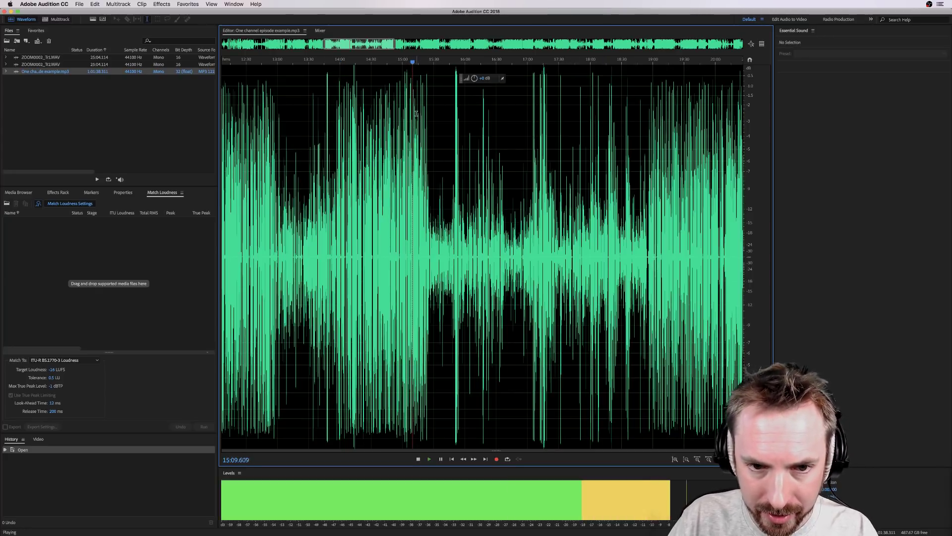
pyautogui.press('space')
pyautogui.click(436, 61)
pyautogui.press('space')
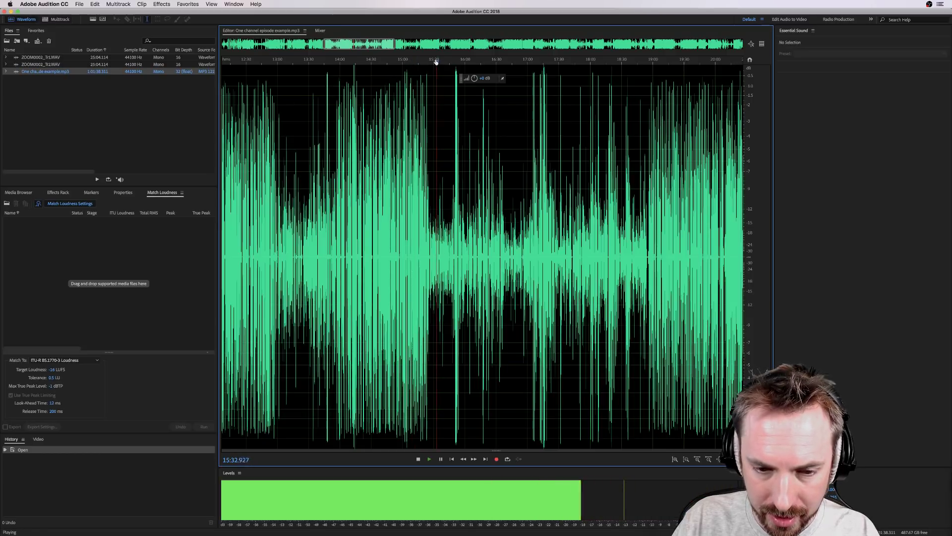
pyautogui.press('space')
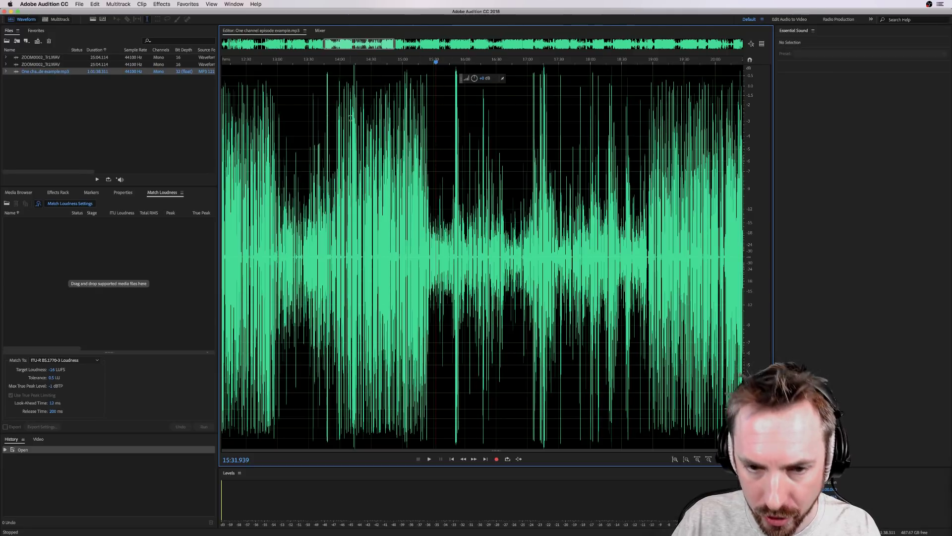
# Step: Check spots near 15:18 and 15:23, then zoom the waveform in around 14:49
pyautogui.scroll(-5, 415, 59)
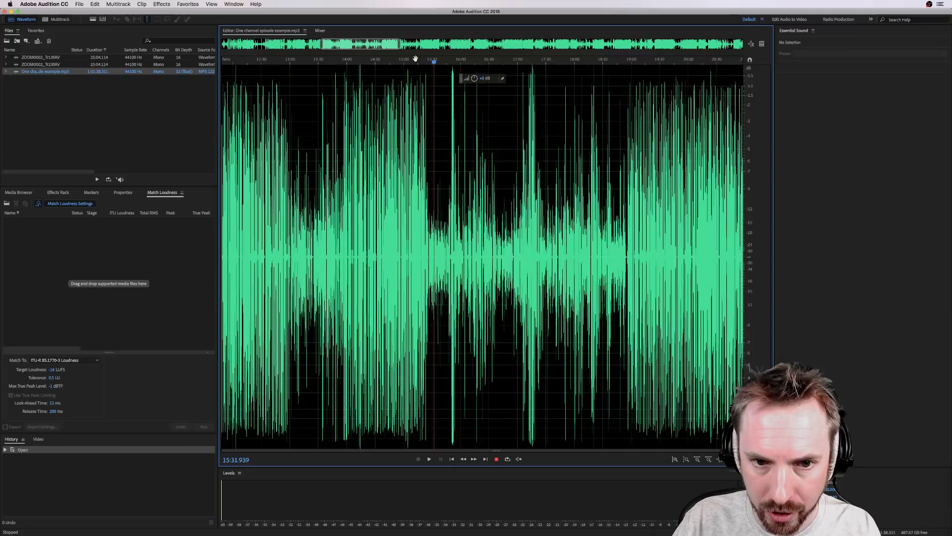
pyautogui.scroll(-3, 415, 59)
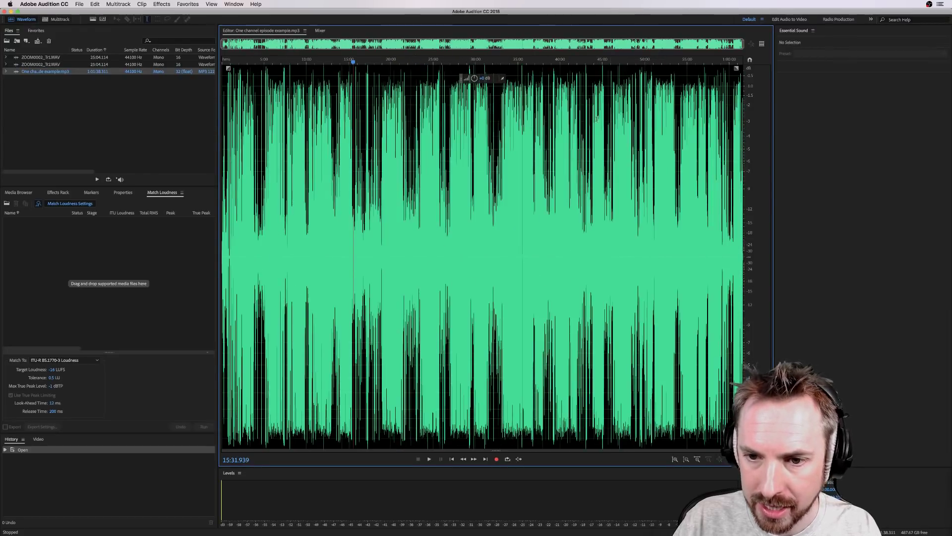
pyautogui.scroll(8, 352, 62)
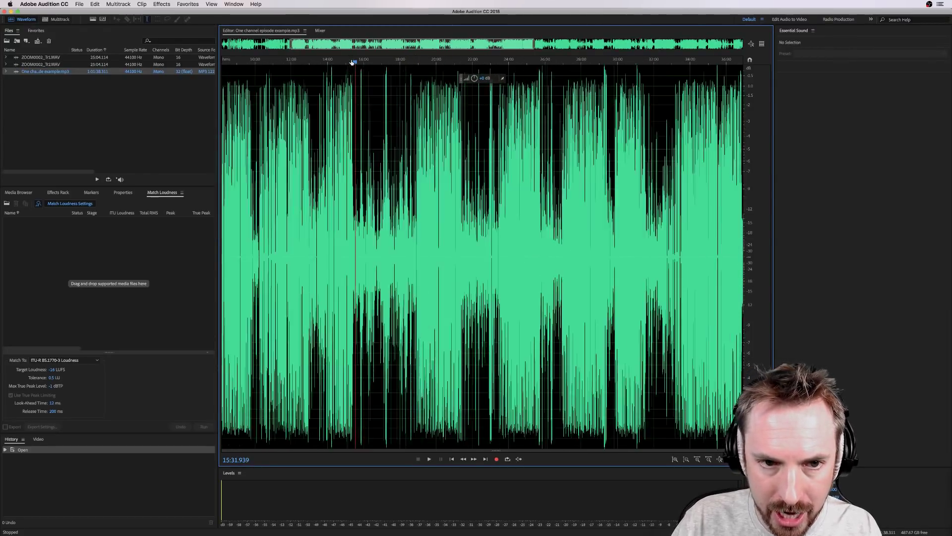
pyautogui.scroll(-2, 351, 61)
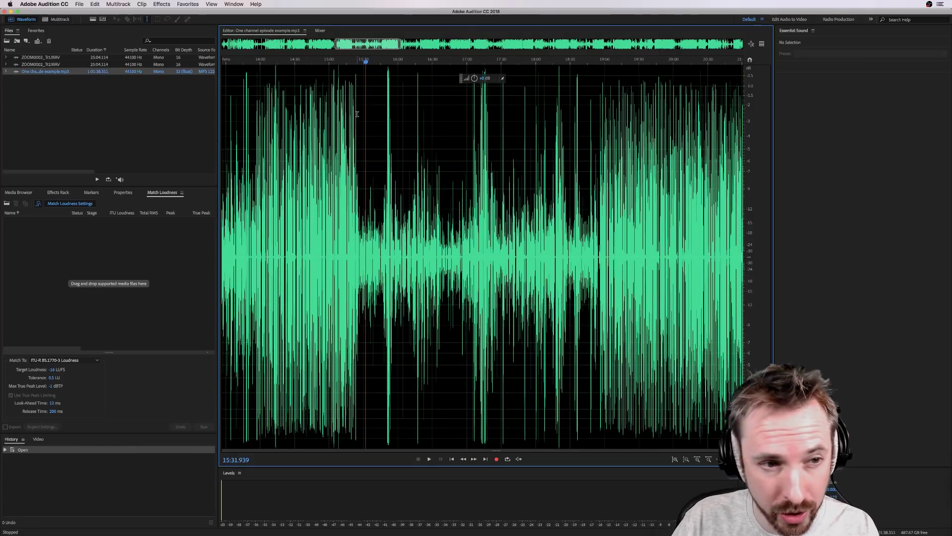
pyautogui.click(350, 134)
pyautogui.click(356, 143)
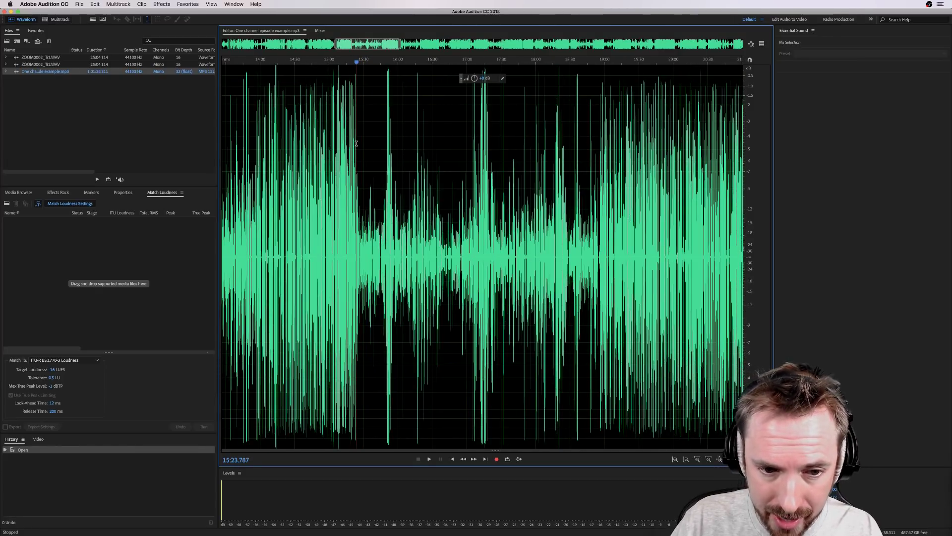
pyautogui.scroll(-10, 349, 63)
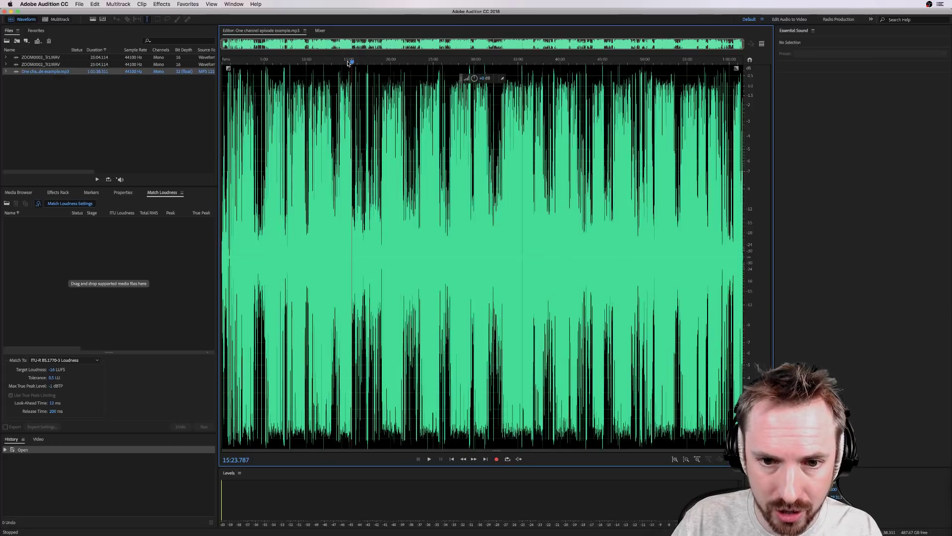
pyautogui.click(347, 61)
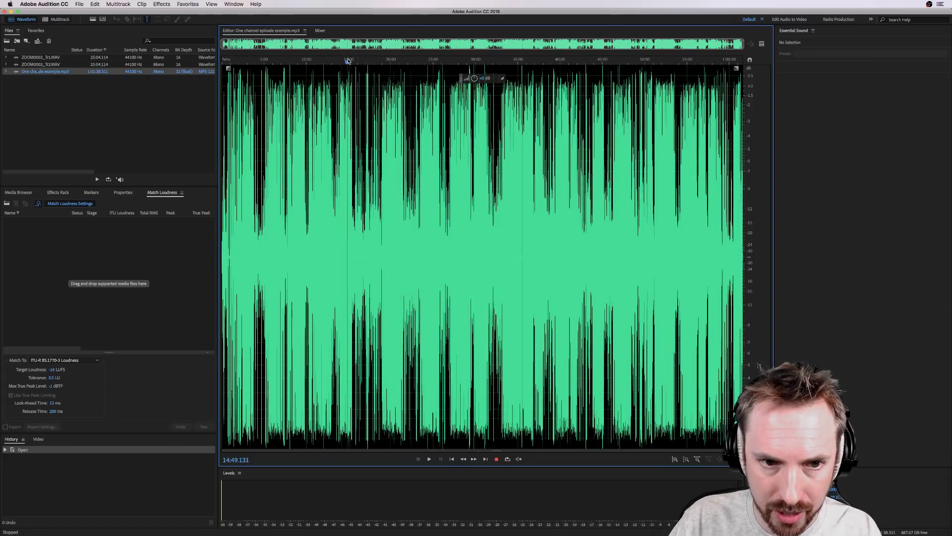
pyautogui.scroll(2, 348, 61)
pyautogui.scroll(8, 348, 61)
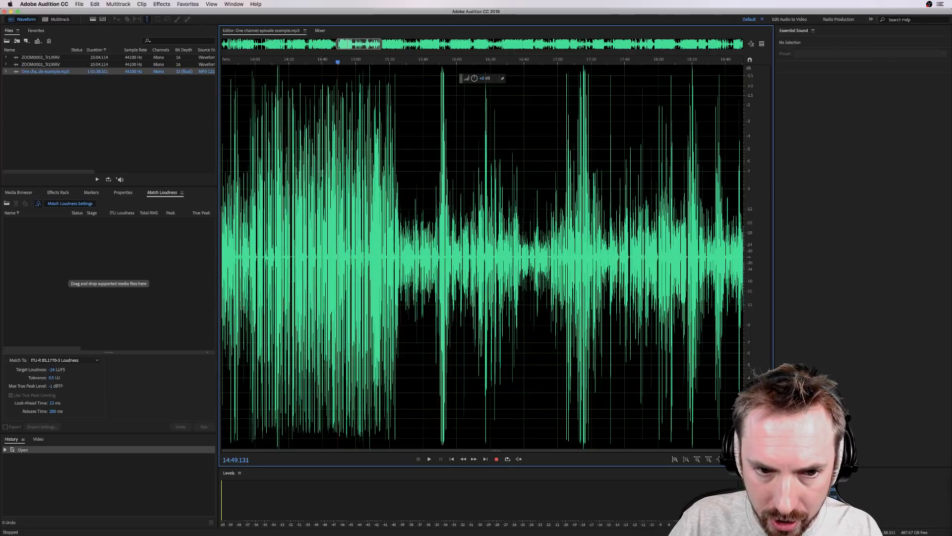
# Step: Select audio starting at 14:57.9 and open the Single-band Compressor
pyautogui.moveTo(353, 171); pyautogui.dragTo(481, 198)
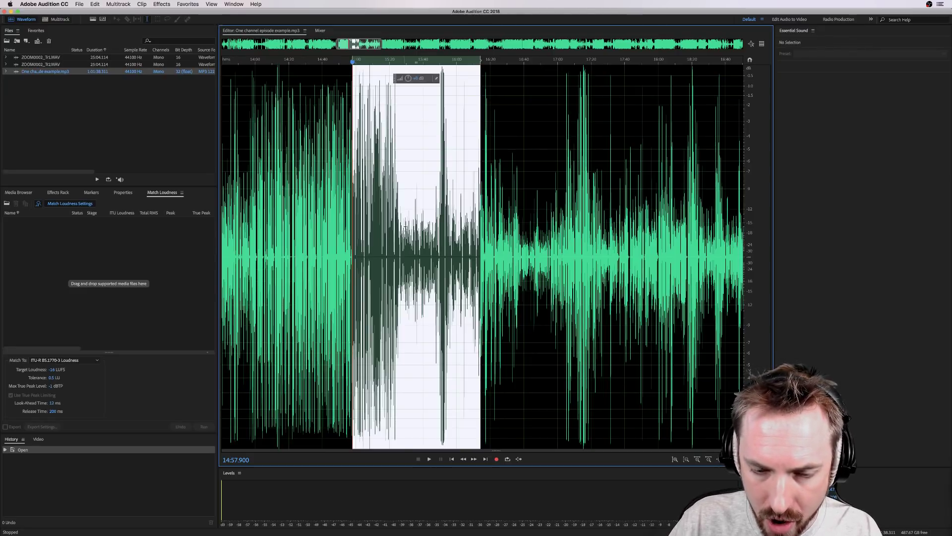
pyautogui.click(162, 4)
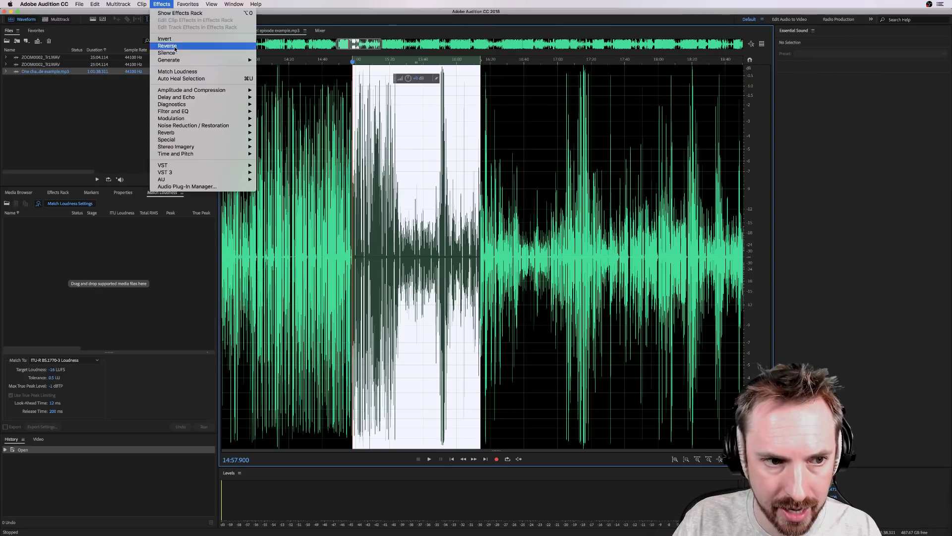
pyautogui.moveTo(196, 92)
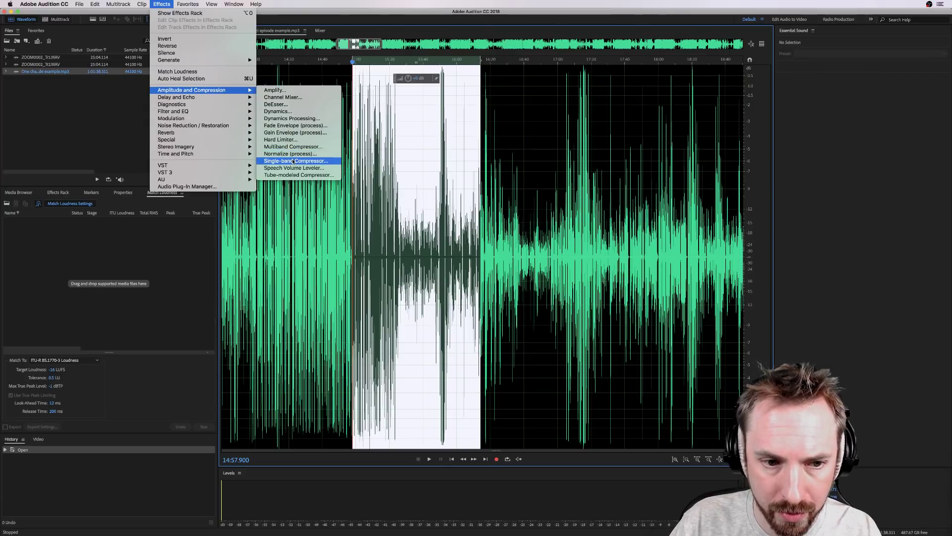
pyautogui.press('Return')
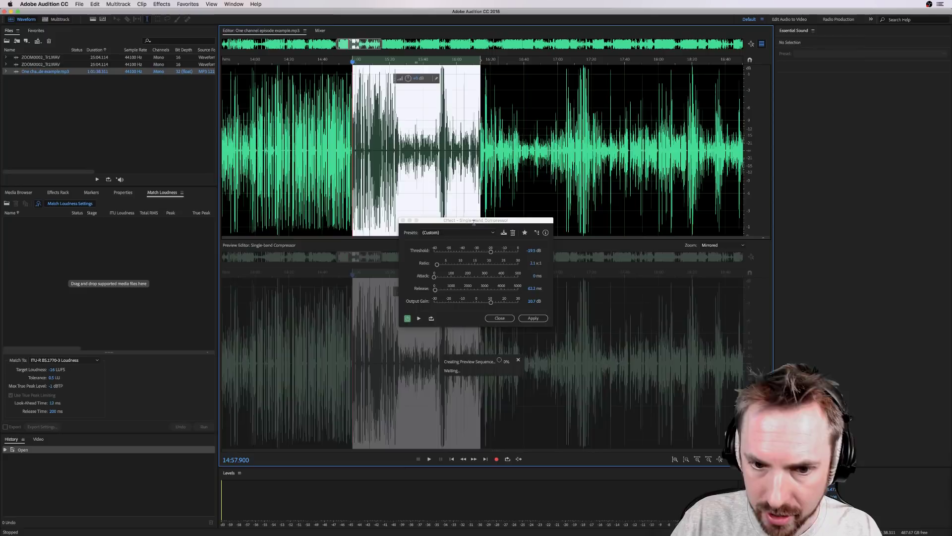
pyautogui.moveTo(469, 220); pyautogui.dragTo(553, 151)
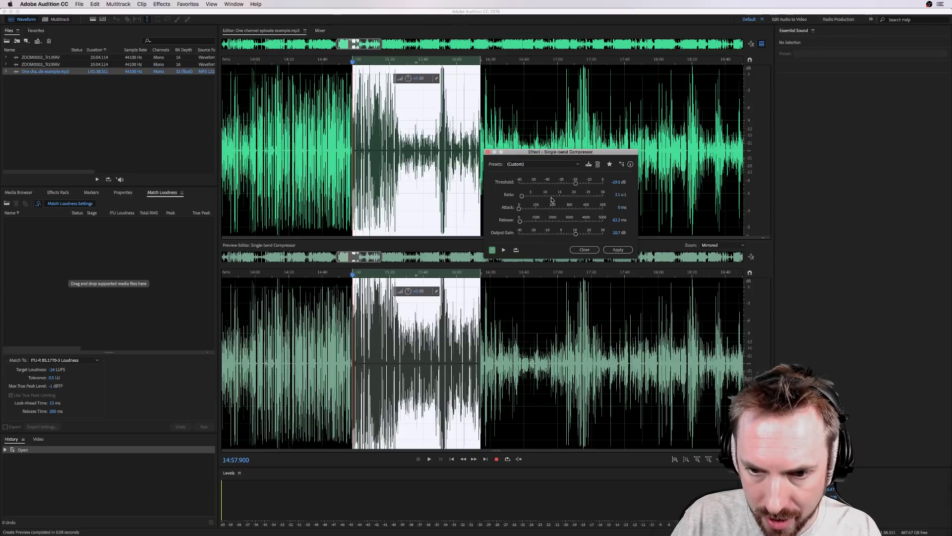
# Step: Lower the compressor threshold to -27 dB and preview the compressed audio
pyautogui.moveTo(576, 186); pyautogui.dragTo(529, 198)
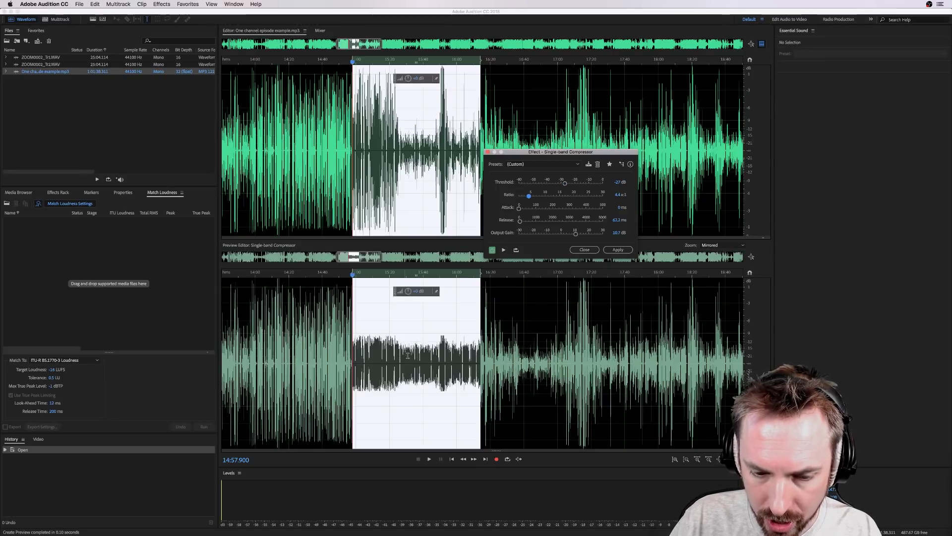
pyautogui.press('space')
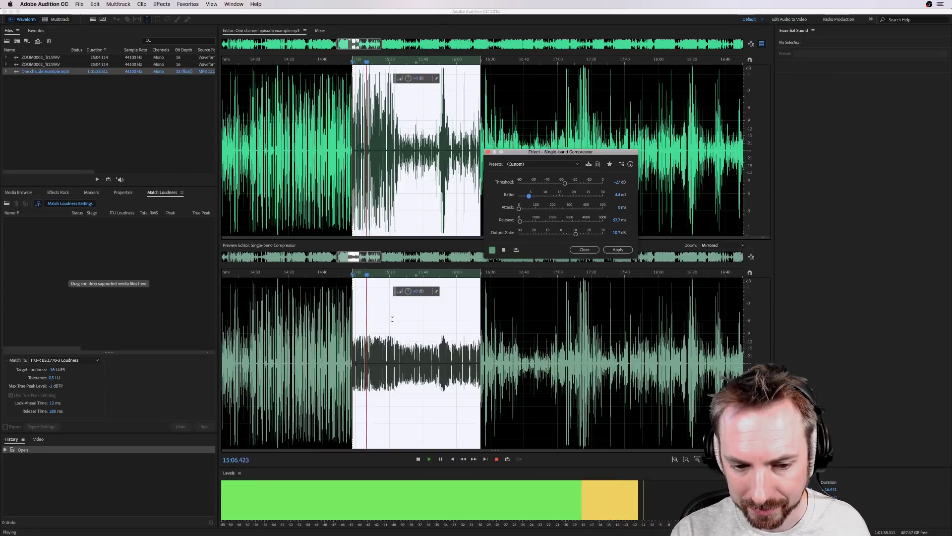
pyautogui.press('space')
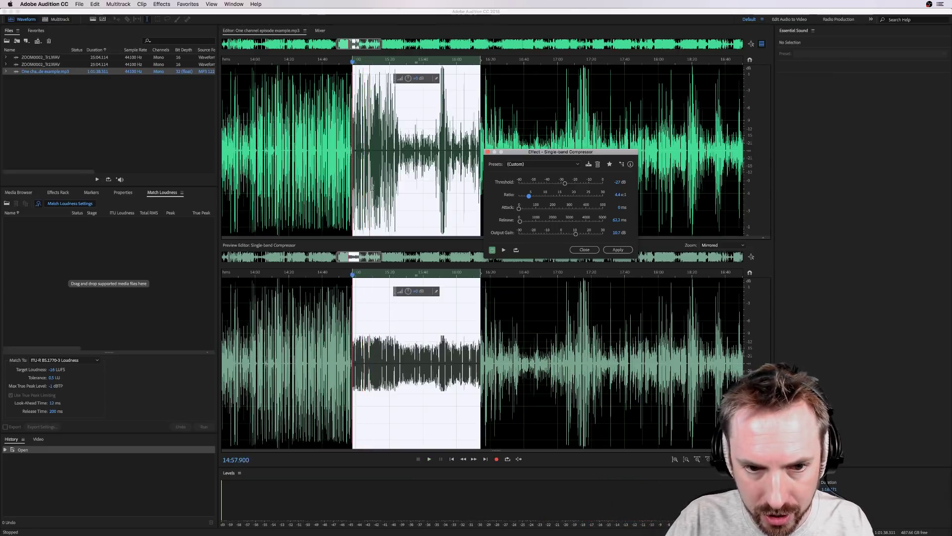
pyautogui.moveTo(353, 188); pyautogui.dragTo(393, 198)
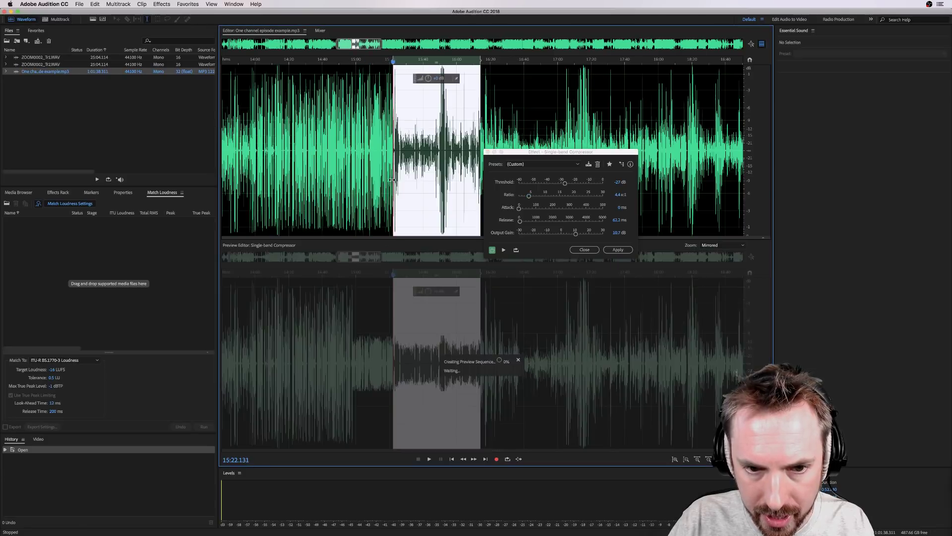
pyautogui.press('space')
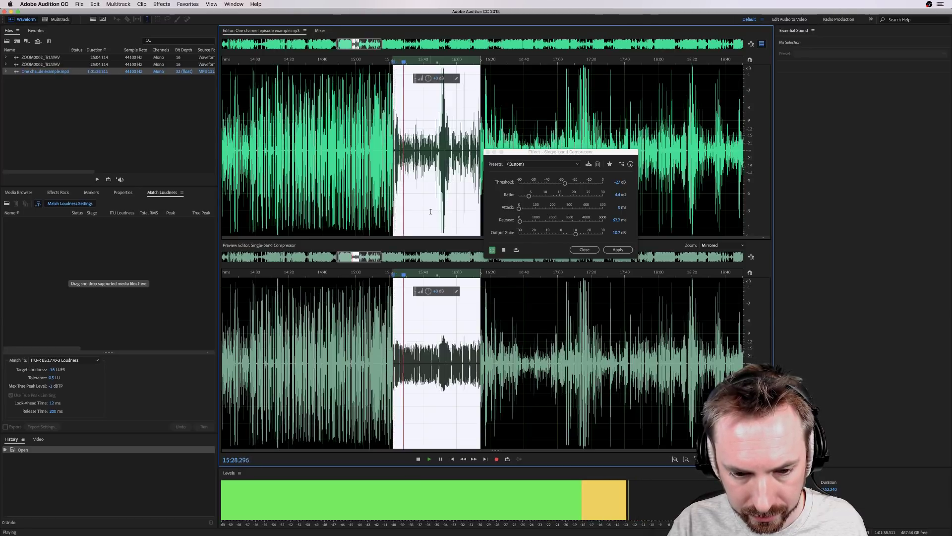
pyautogui.press('space')
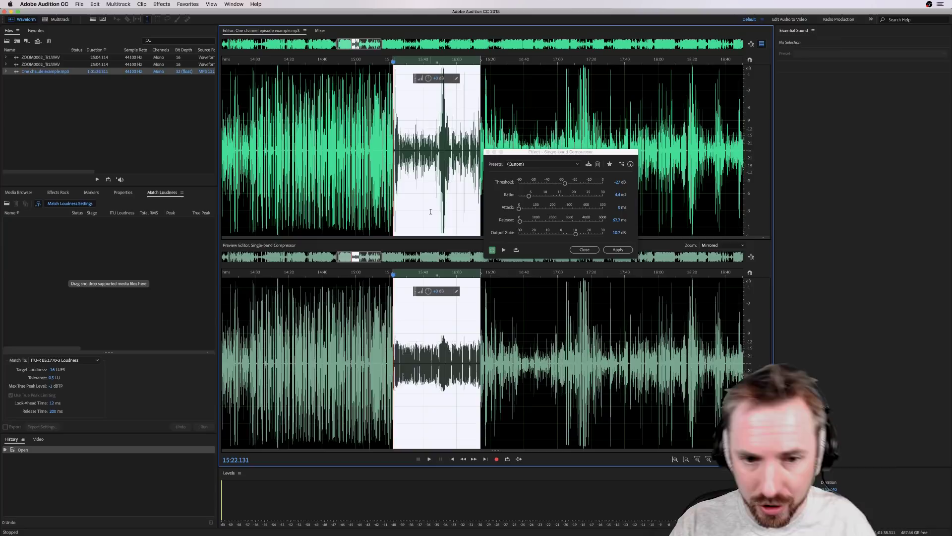
# Step: Close the compressor without applying it and select a short range at 21:33.6
pyautogui.click(585, 250)
pyautogui.scroll(-5, 396, 56)
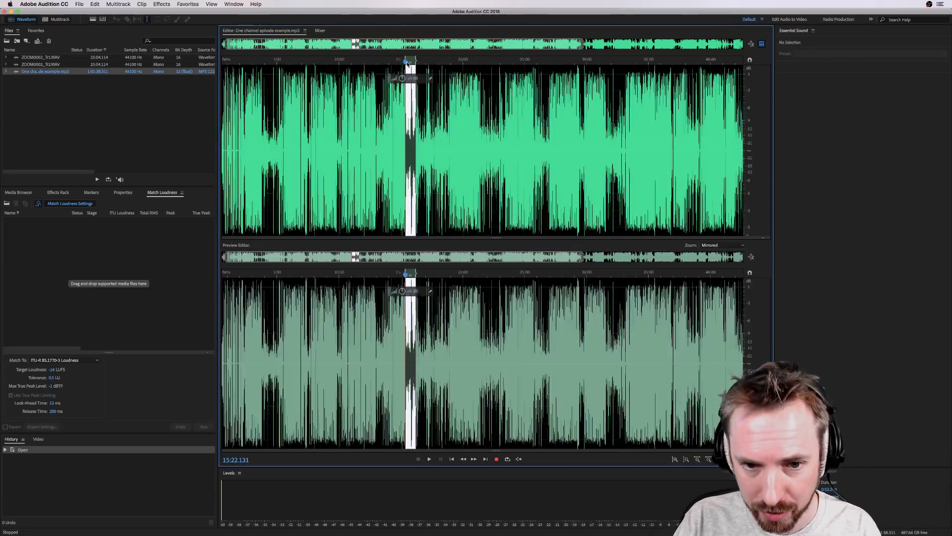
pyautogui.click(376, 113)
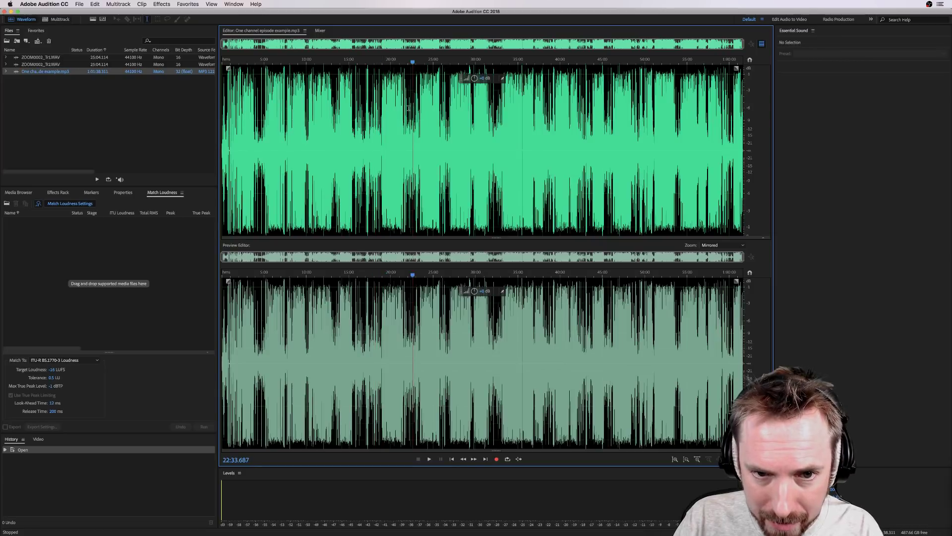
pyautogui.moveTo(404, 108); pyautogui.dragTo(498, 110)
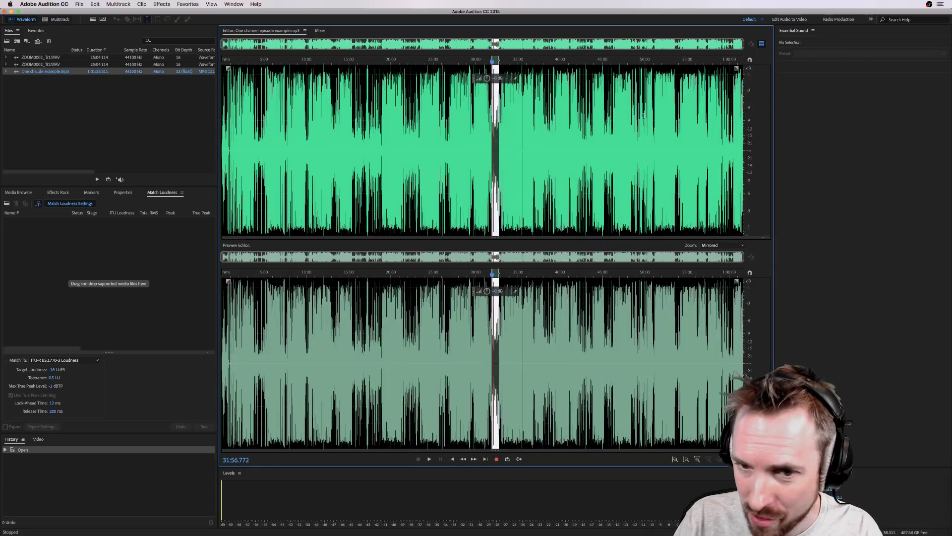
# Step: Create the Two Track Podcast multitrack session and select the ZOOM0002_Tr2.WAV recording
pyautogui.click(50, 22)
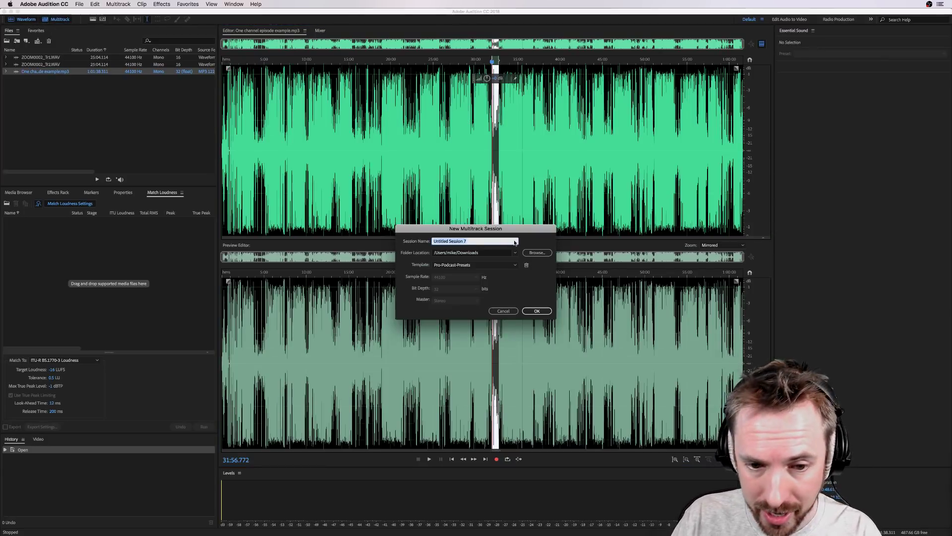
pyautogui.write('Tw')
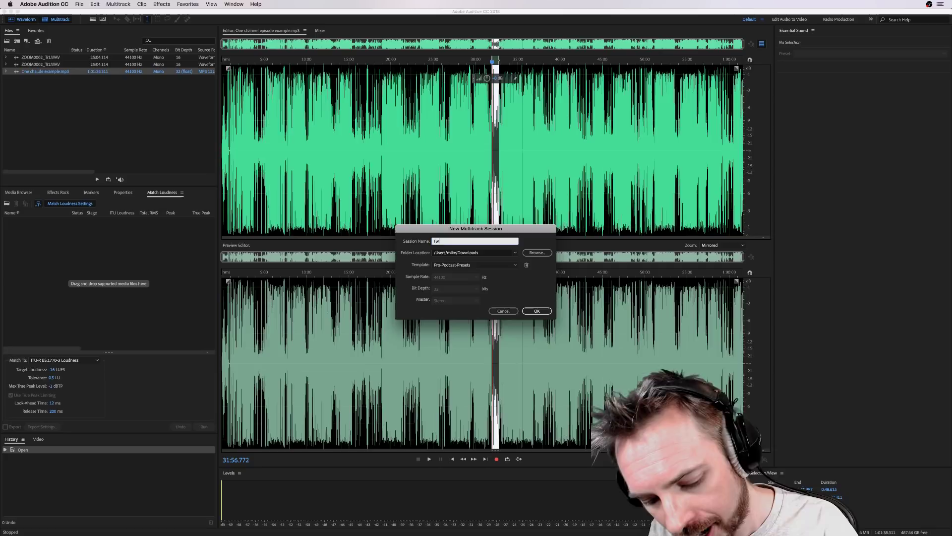
pyautogui.write('o Track Podcast')
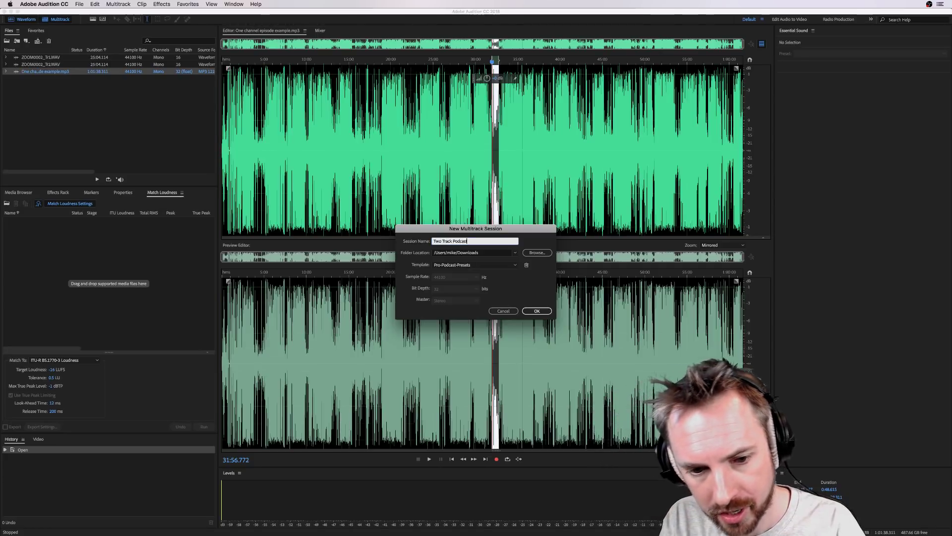
pyautogui.press('Tab')
pyautogui.press('Return')
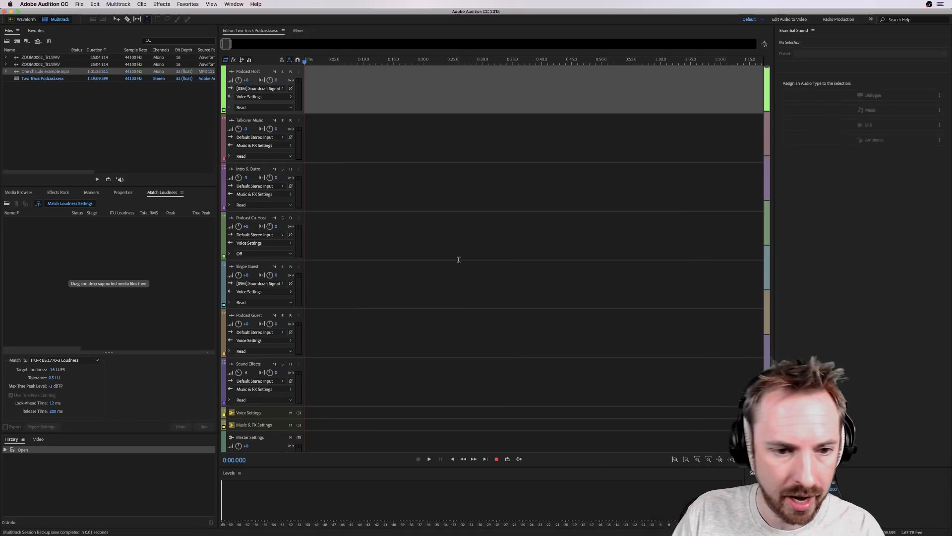
pyautogui.click(43, 59)
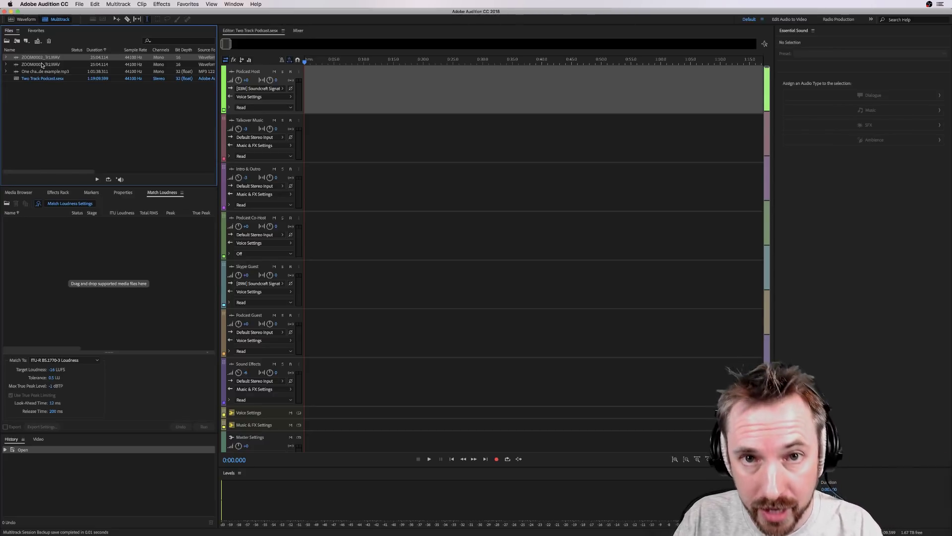
pyautogui.click(38, 65)
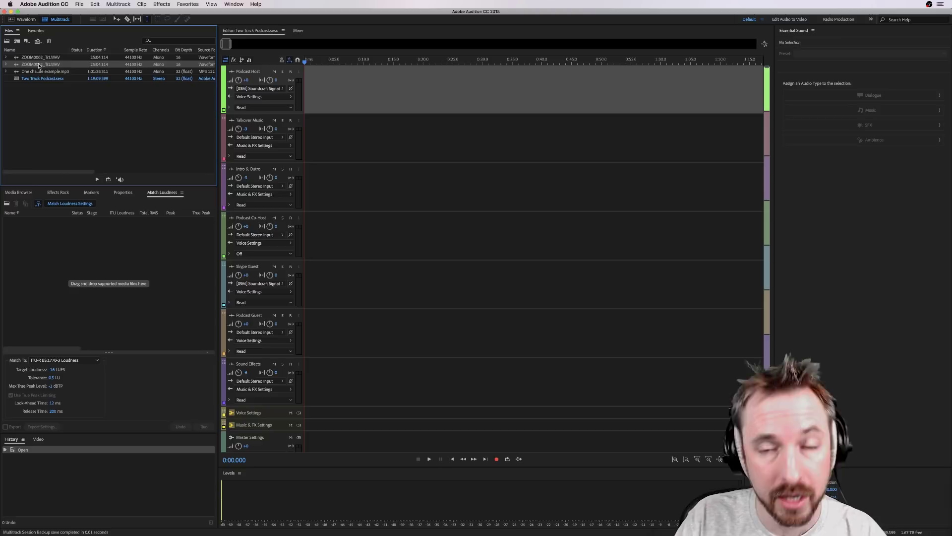
# Step: Add ZOOM0002_Tr1 to the selection and create a template-free session named Dual Track
pyautogui.keyDown('shift'); pyautogui.click(36, 58); pyautogui.keyUp('shift')
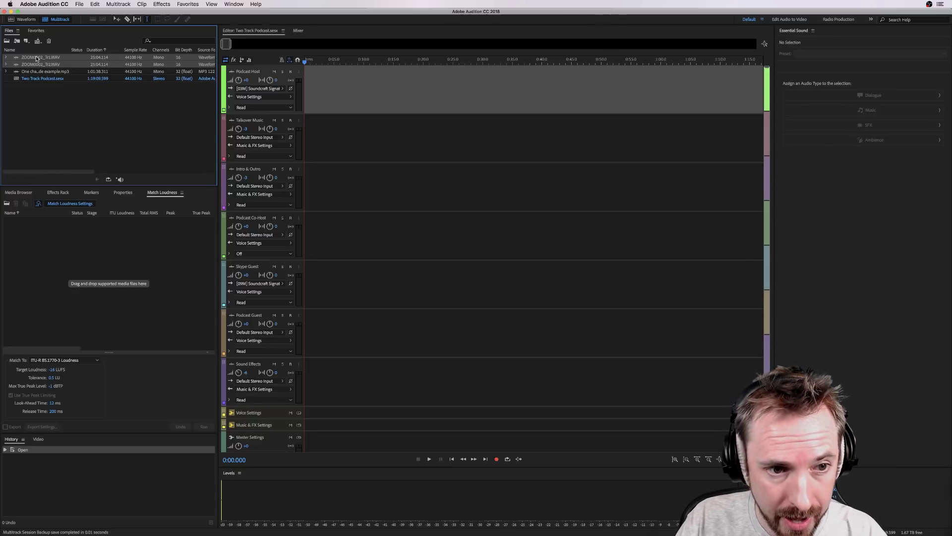
pyautogui.press('super+n')
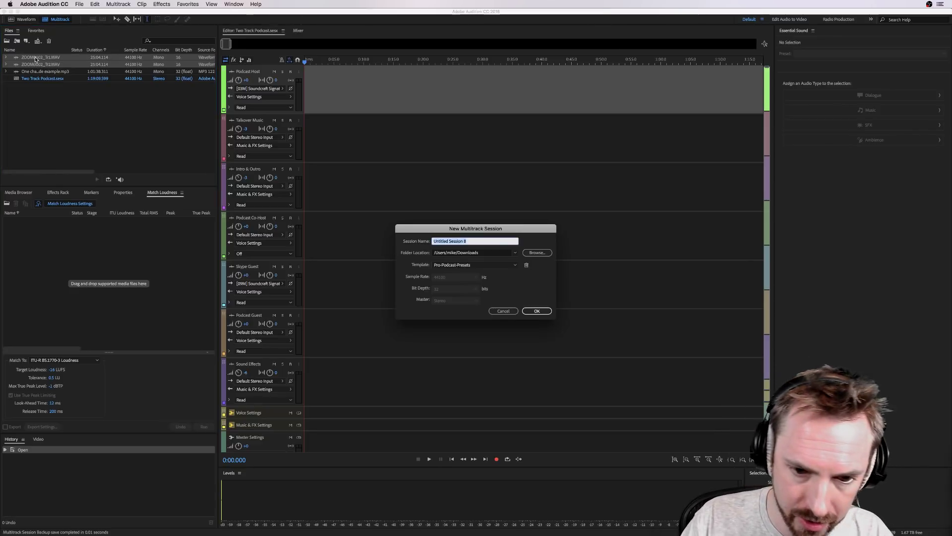
pyautogui.click(457, 262)
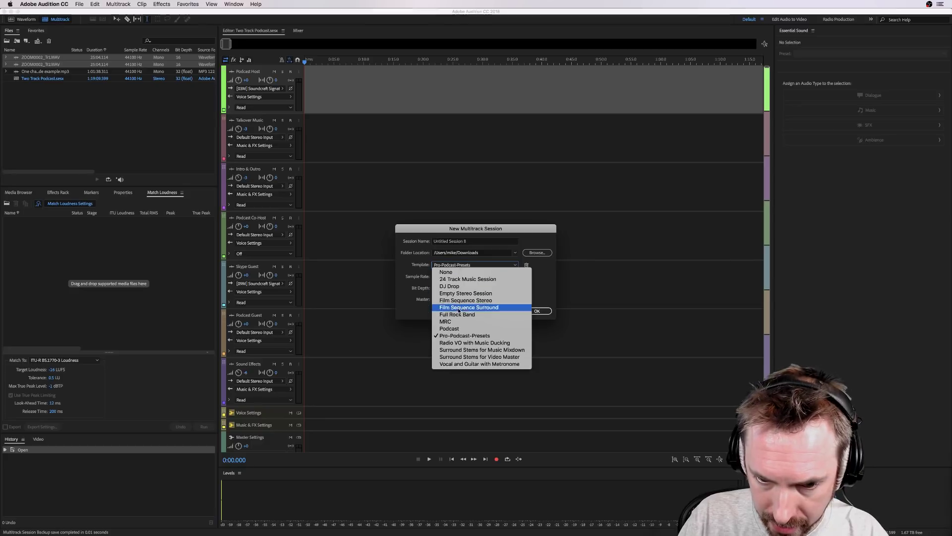
pyautogui.click(447, 272)
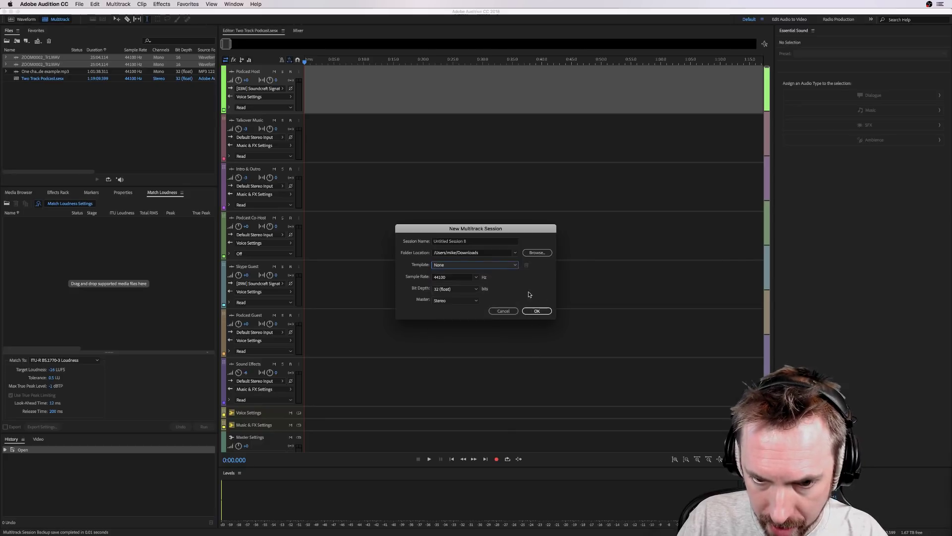
pyautogui.tripleClick(470, 242)
pyautogui.write('Dual')
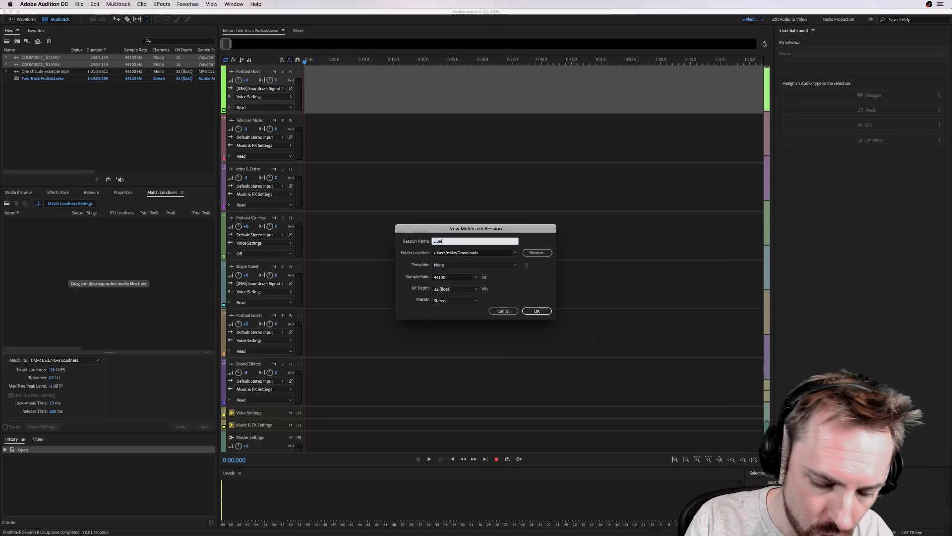
pyautogui.write(' Track')
pyautogui.press('Return')
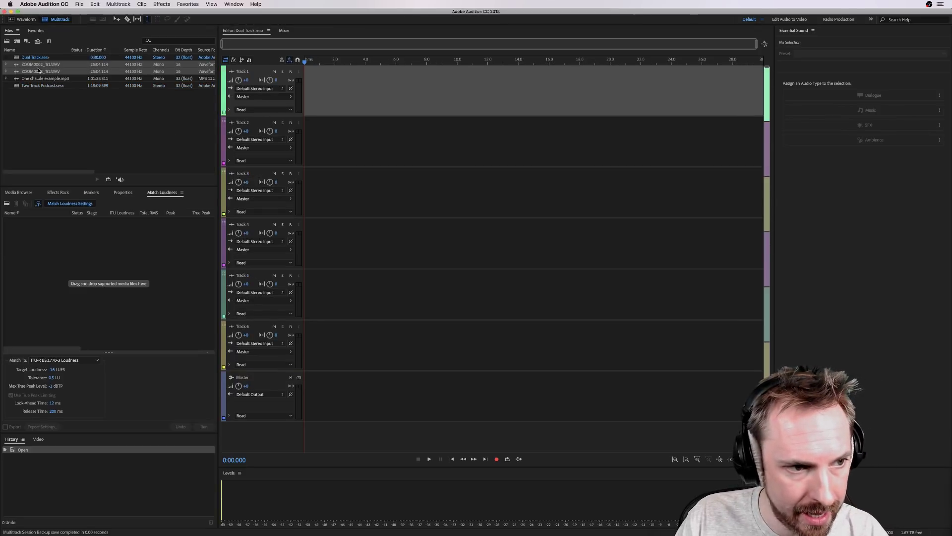
# Step: Place both host recordings on Tracks 1 and 2 and play from about 7:05
pyautogui.moveTo(40, 67); pyautogui.dragTo(308, 97)
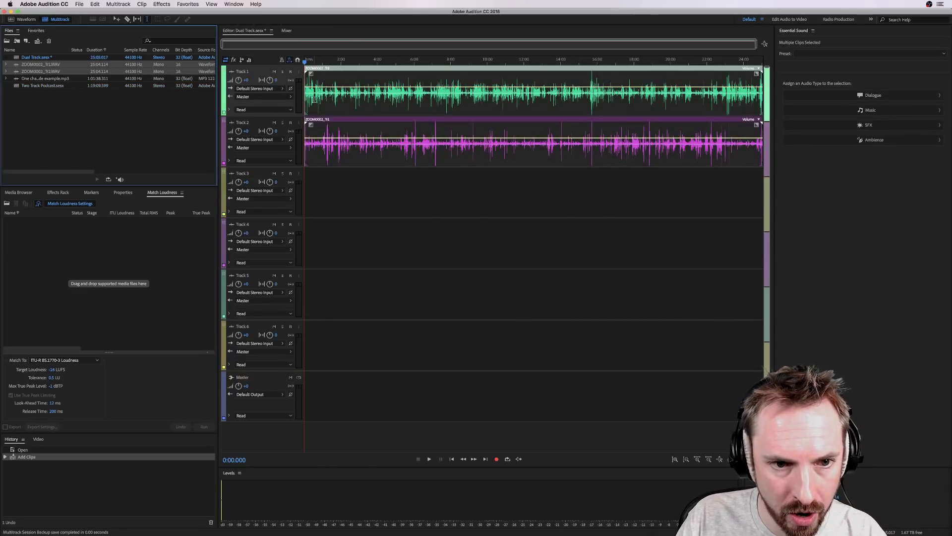
pyautogui.click(431, 103)
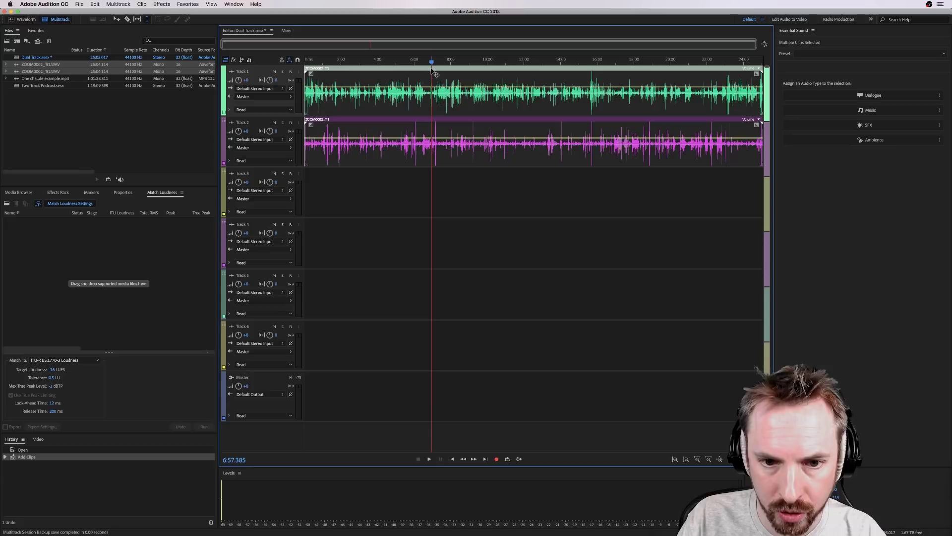
pyautogui.scroll(5, 432, 64)
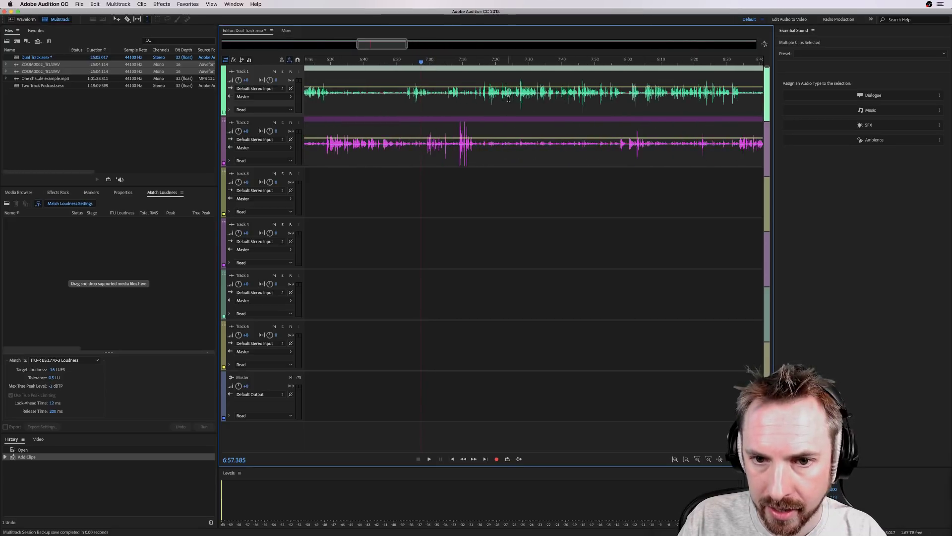
pyautogui.click(490, 99)
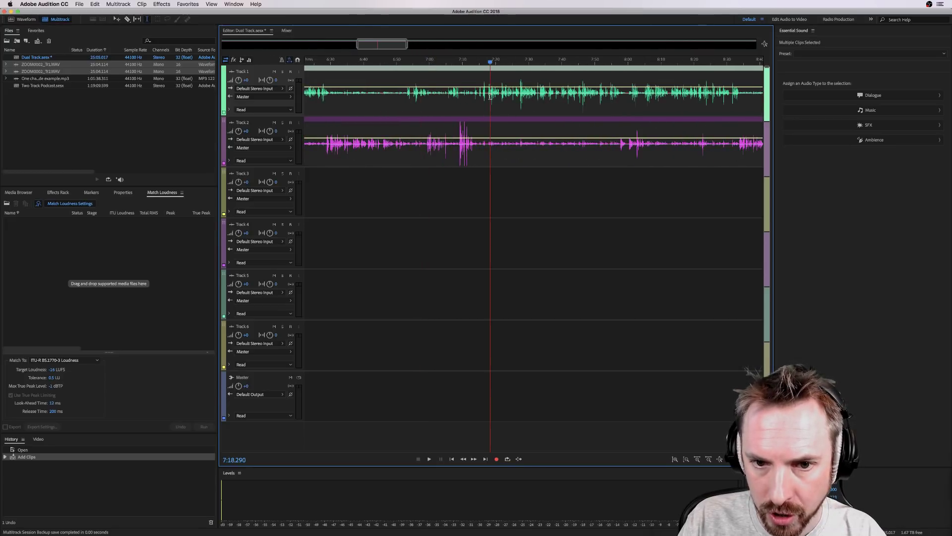
pyautogui.click(448, 101)
pyautogui.press('space')
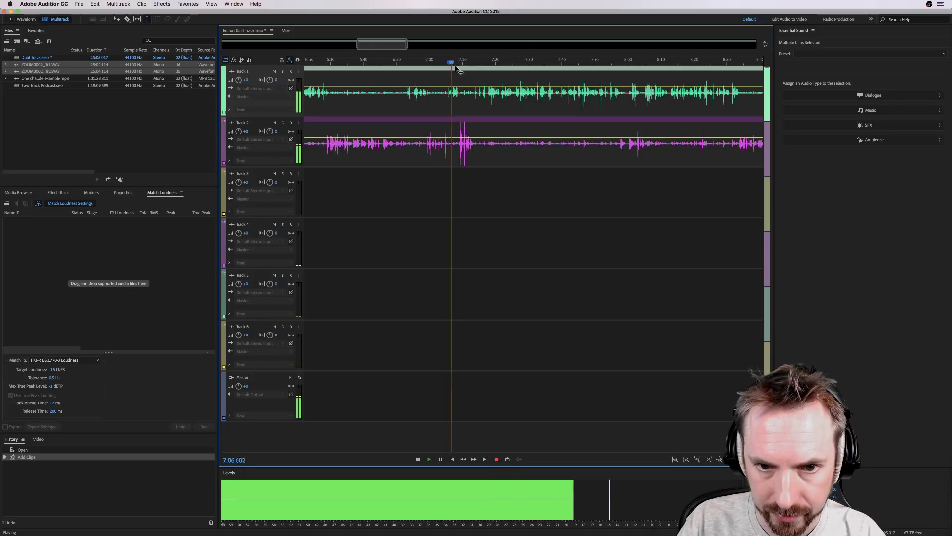
pyautogui.scroll(2, 454, 65)
pyautogui.scroll(2, 455, 65)
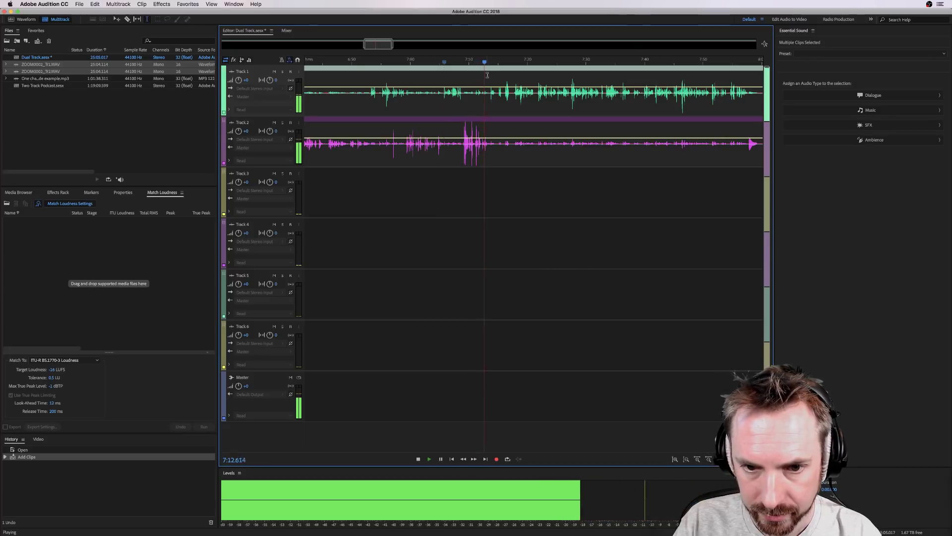
pyautogui.press('space')
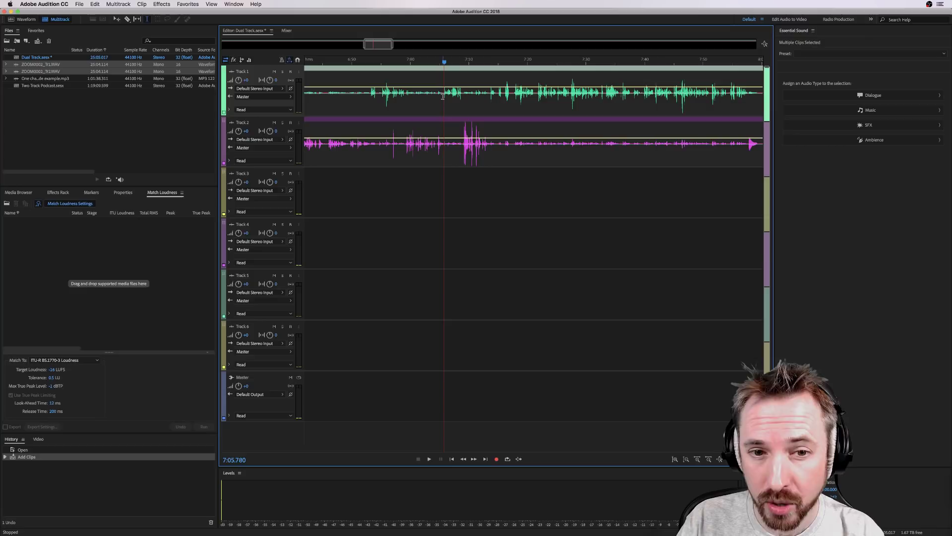
# Step: Zoom in on both host tracks around the 7:05.6 playhead
pyautogui.click(443, 95)
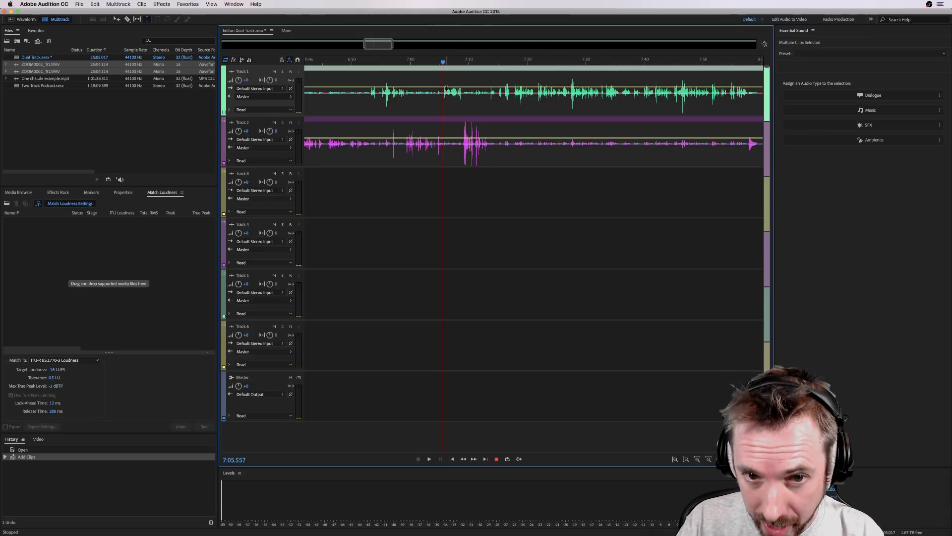
pyautogui.scroll(3, 440, 63)
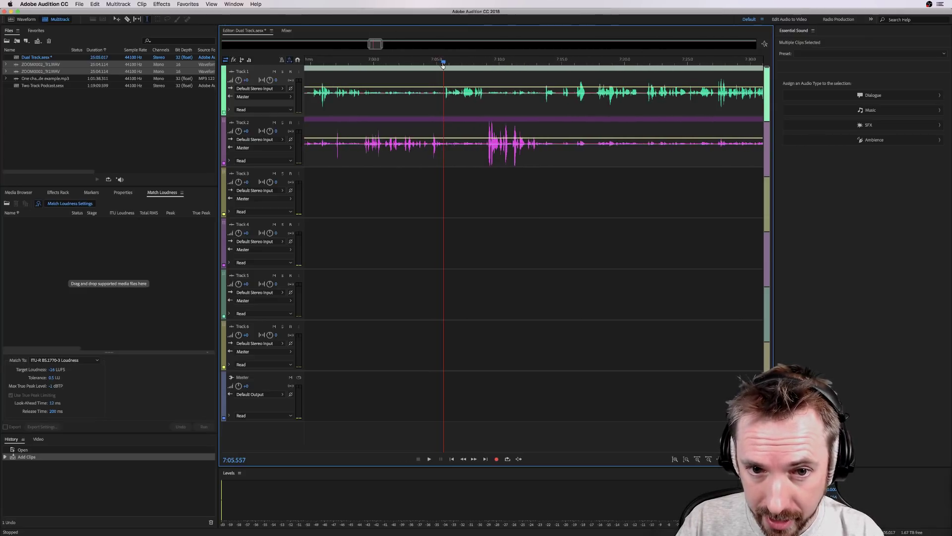
pyautogui.scroll(1, 443, 64)
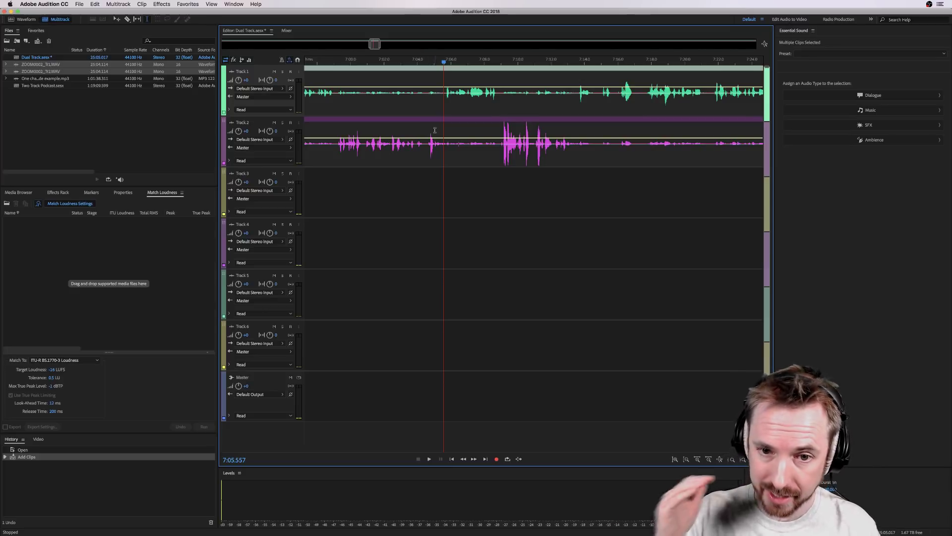
pyautogui.scroll(4, 285, 115)
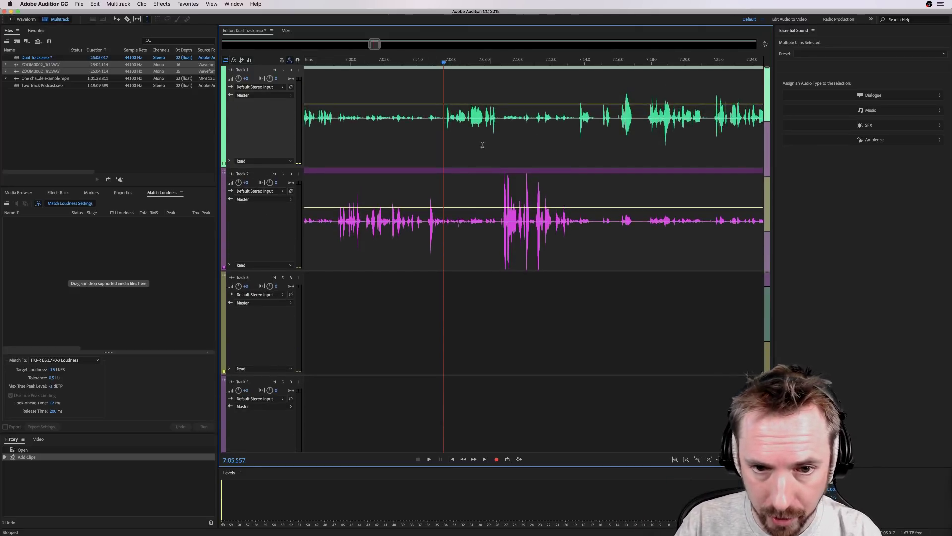
pyautogui.click(446, 119)
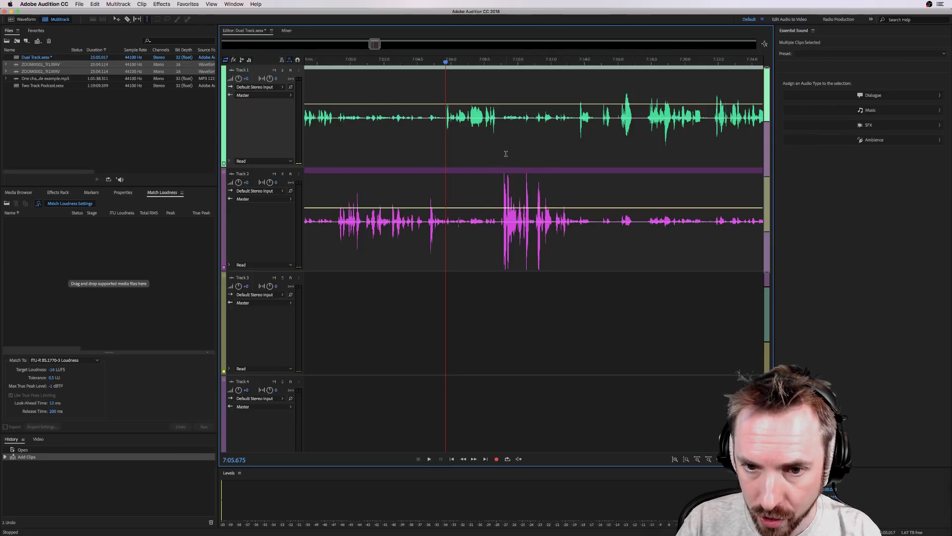
# Step: Try time-range selections on Track 1 and Track 2 around 7:06–7:10, then clear them
pyautogui.moveTo(503, 124); pyautogui.dragTo(574, 121)
pyautogui.click(519, 131)
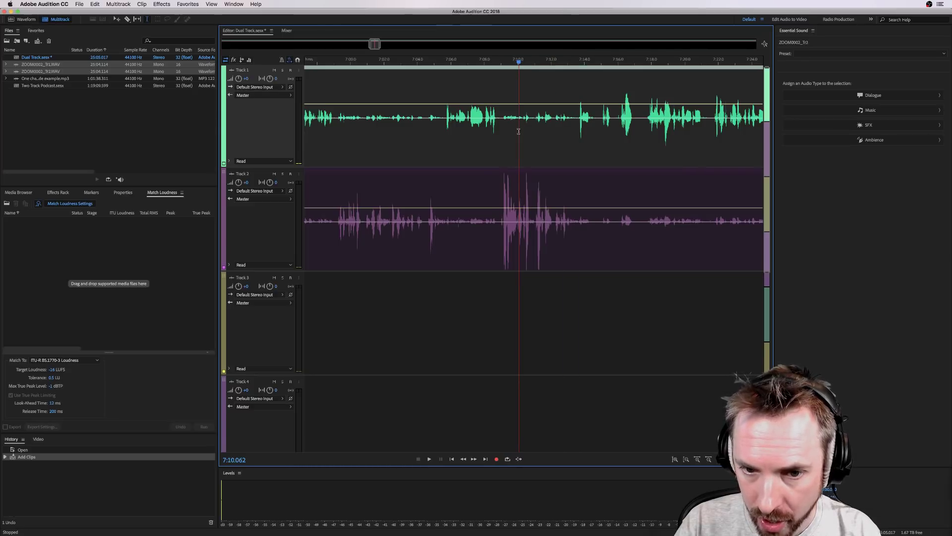
pyautogui.moveTo(501, 226); pyautogui.dragTo(446, 232)
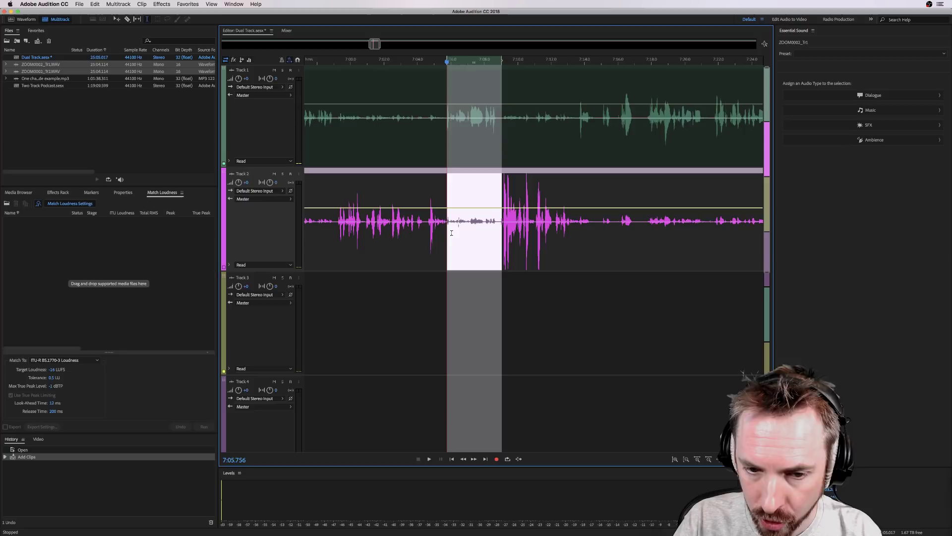
pyautogui.click(470, 231)
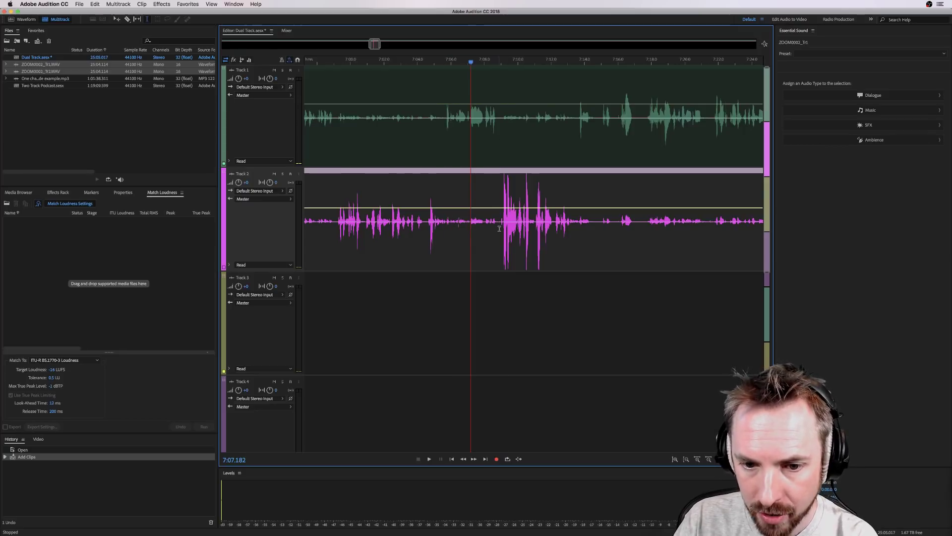
pyautogui.moveTo(498, 228); pyautogui.dragTo(445, 220)
pyautogui.press('Delete')
pyautogui.click(469, 218)
pyautogui.click(484, 197)
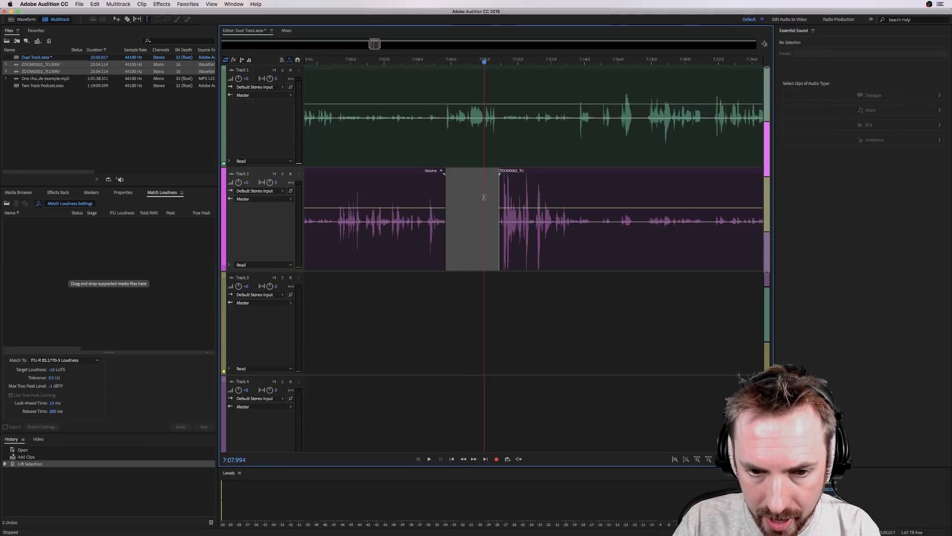
pyautogui.moveTo(444, 127); pyautogui.dragTo(327, 128)
pyautogui.press('Delete')
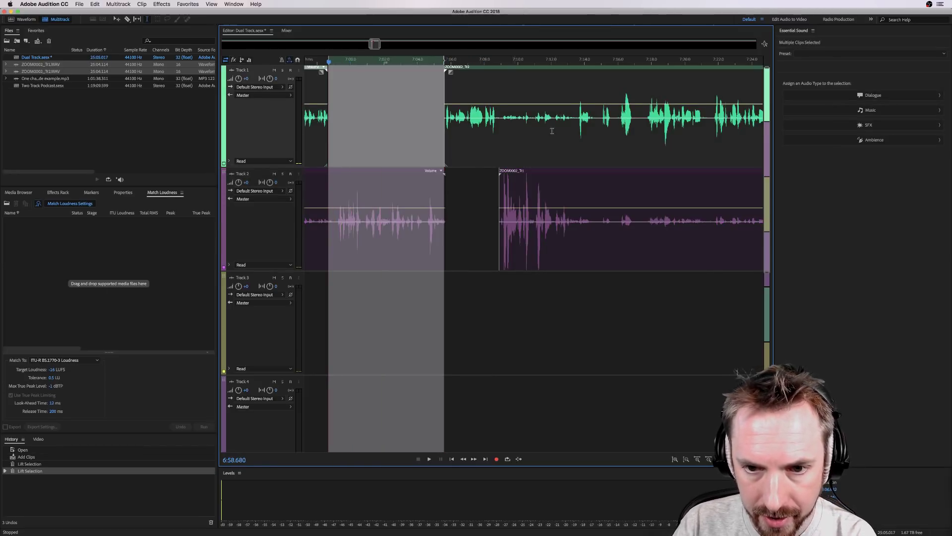
pyautogui.moveTo(506, 127); pyautogui.dragTo(576, 130)
pyautogui.keyDown('shift'); pyautogui.click(604, 128); pyautogui.keyUp('shift')
pyautogui.press('Delete')
pyautogui.click(386, 127)
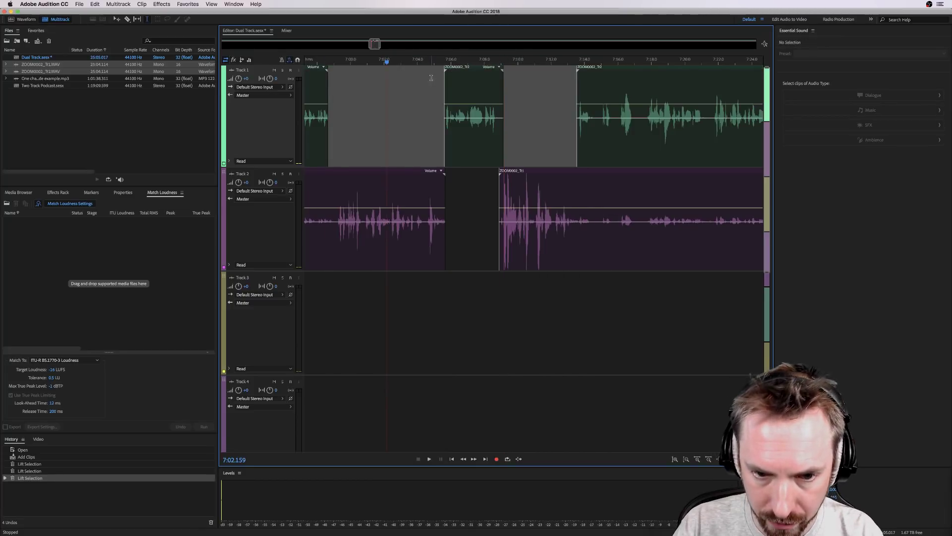
pyautogui.scroll(3, 440, 63)
pyautogui.moveTo(455, 179); pyautogui.dragTo(457, 181)
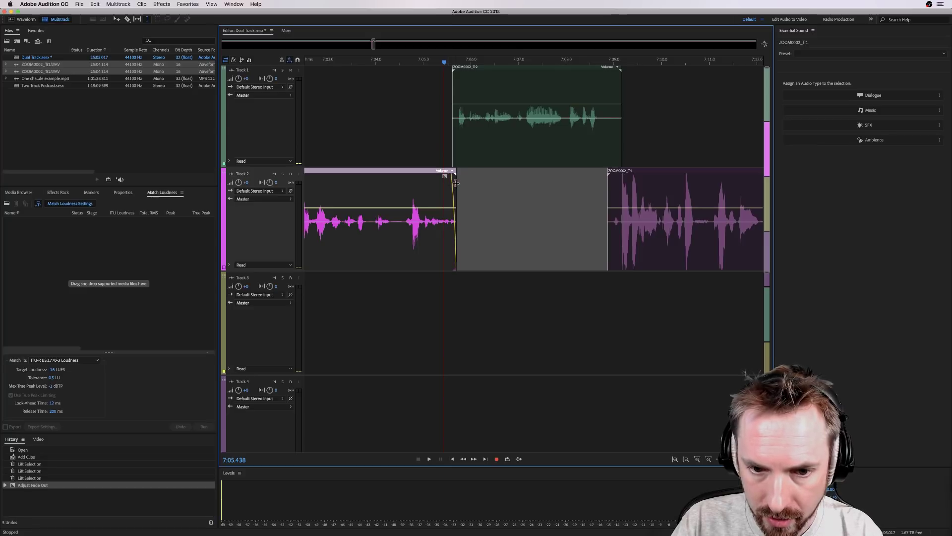
pyautogui.click(462, 88)
pyautogui.moveTo(453, 69); pyautogui.dragTo(462, 71)
pyautogui.click(605, 62)
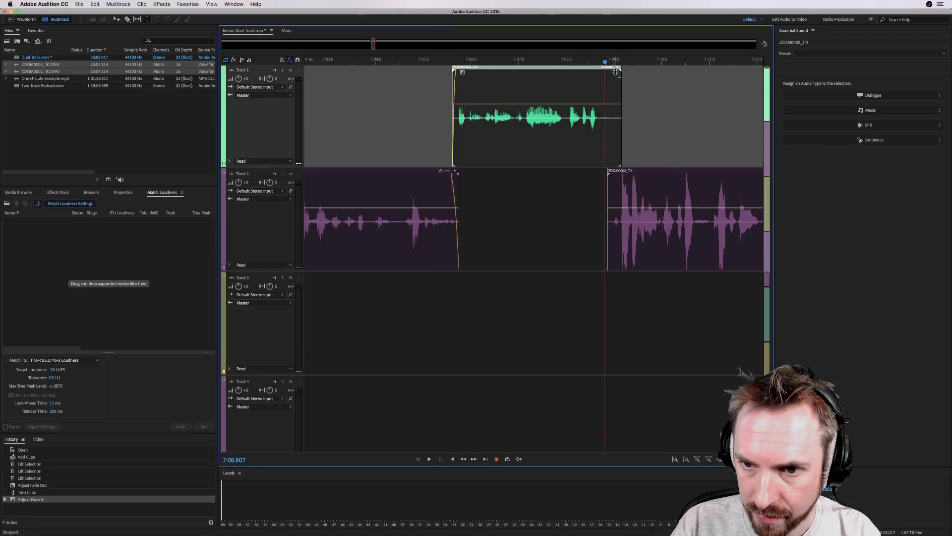
pyautogui.moveTo(615, 72); pyautogui.dragTo(602, 95)
pyautogui.moveTo(609, 173); pyautogui.dragTo(618, 184)
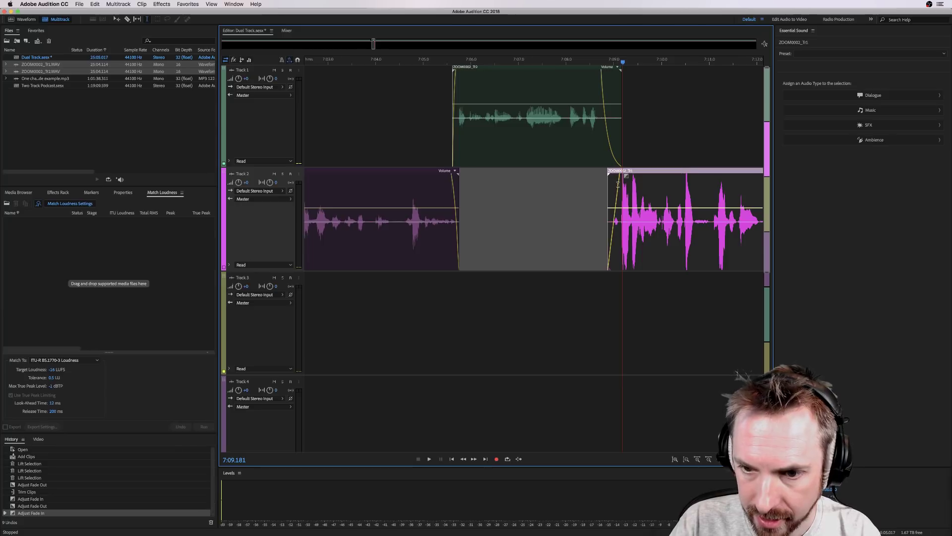
pyautogui.click(399, 127)
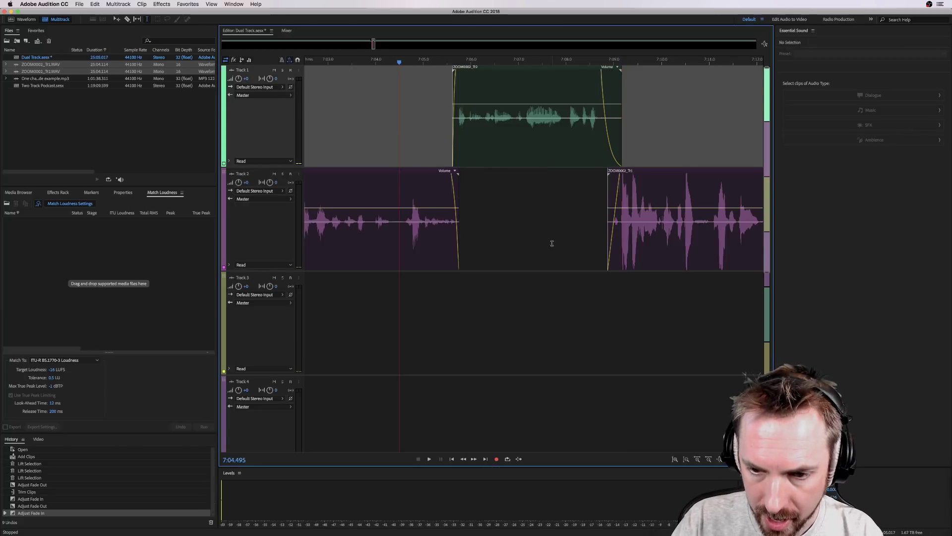
pyautogui.press('space')
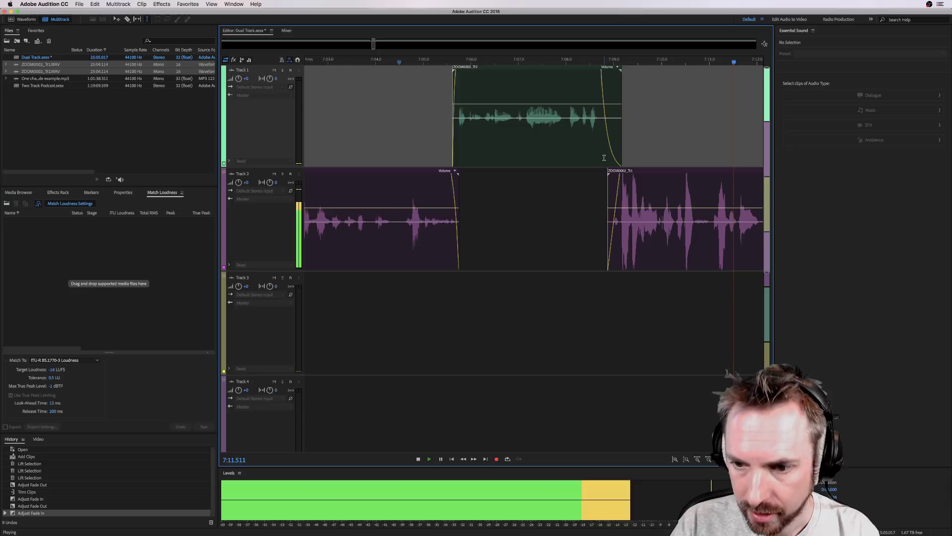
pyautogui.press('space')
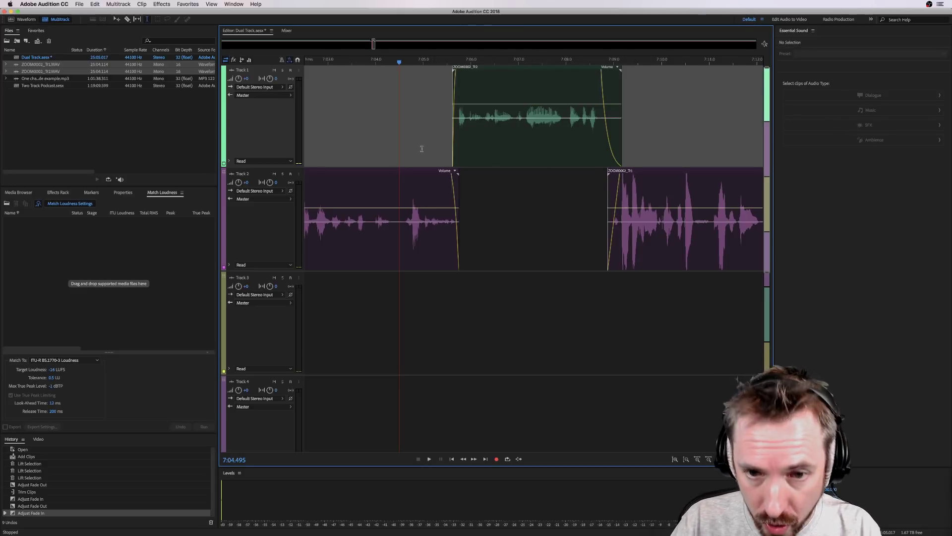
# Step: Match the loudness of both hosts' clips to -16 LUFS and play the result
pyautogui.moveTo(392, 218); pyautogui.dragTo(689, 151)
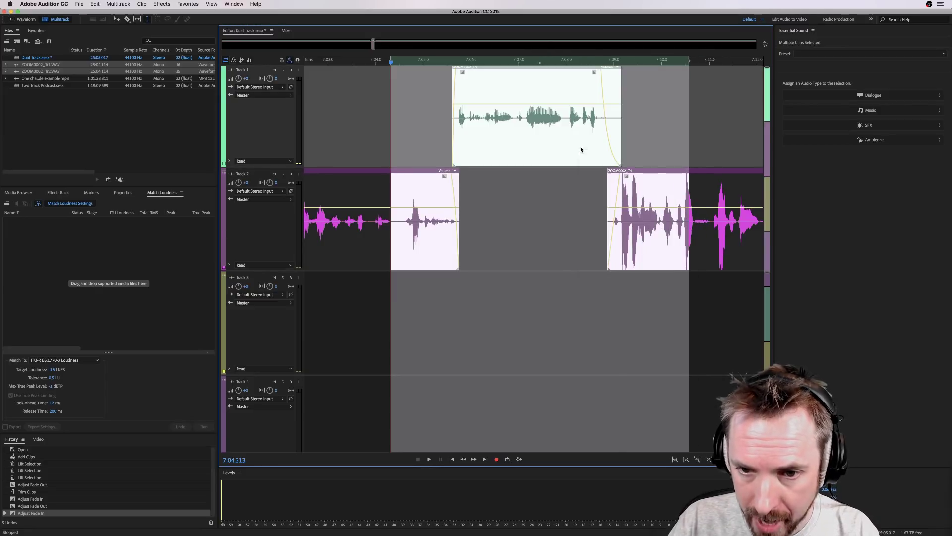
pyautogui.rightClick(581, 149)
pyautogui.click(604, 255)
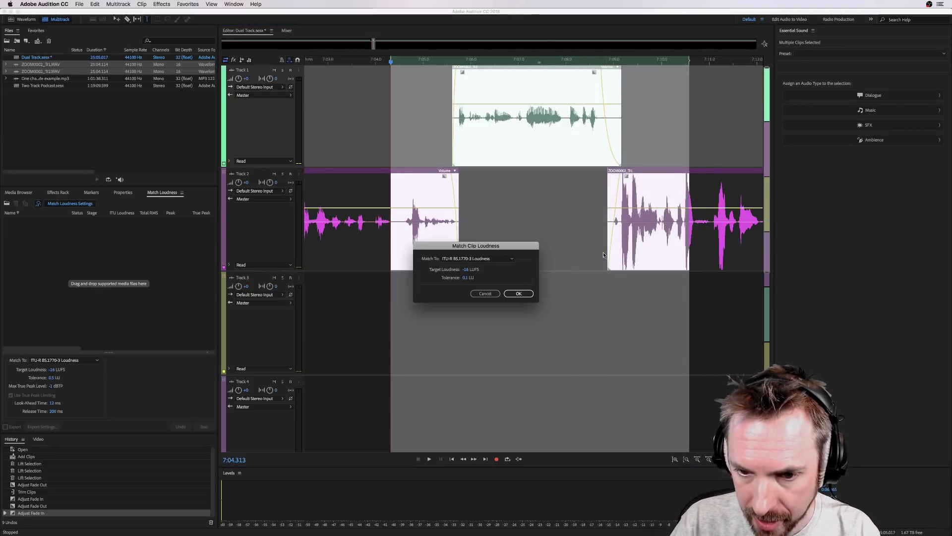
pyautogui.click(518, 293)
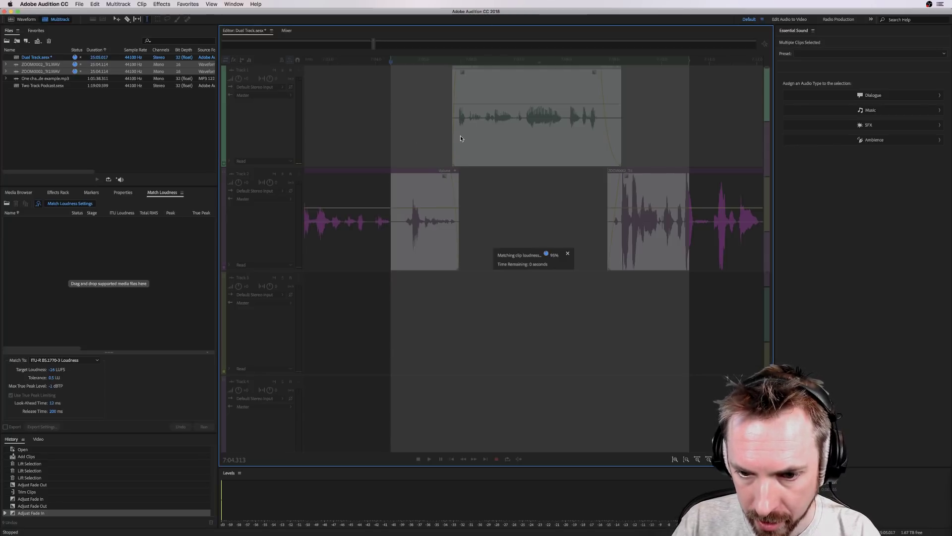
pyautogui.press('space')
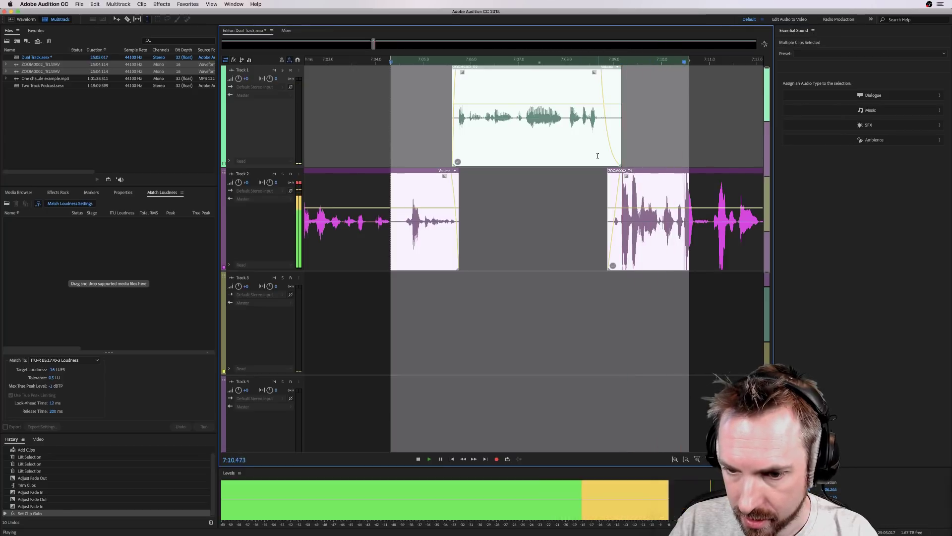
pyautogui.press('space')
# Step: Delete the leftover audio in the gaps, including the stray Track 2 clip
pyautogui.click(613, 207)
pyautogui.scroll(-5, 656, 63)
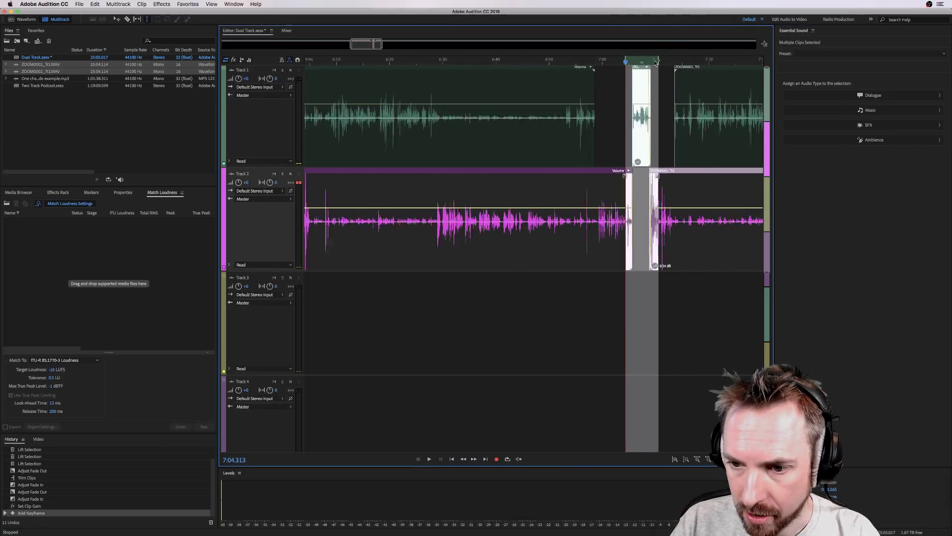
pyautogui.scroll(-2, 656, 62)
pyautogui.press('Delete')
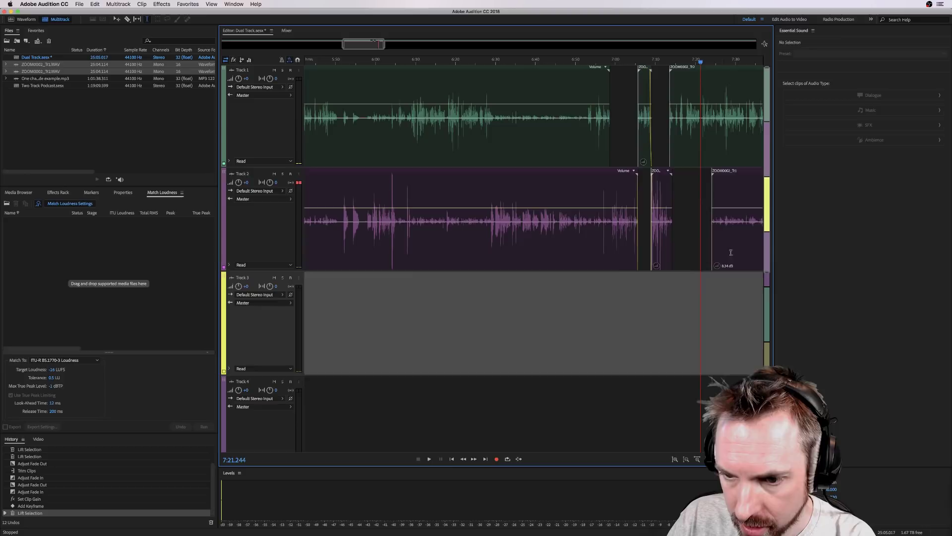
pyautogui.press('Delete')
pyautogui.moveTo(611, 228); pyautogui.dragTo(569, 228)
pyautogui.press('Delete')
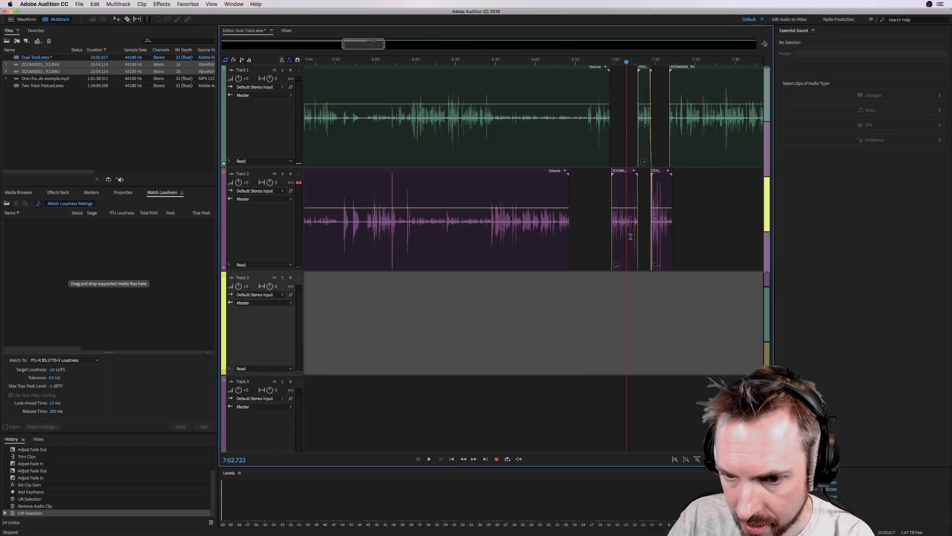
# Step: Match the loudness of the next pair of host clips to -16 LUFS
pyautogui.moveTo(623, 193); pyautogui.dragTo(657, 149)
pyautogui.rightClick(643, 149)
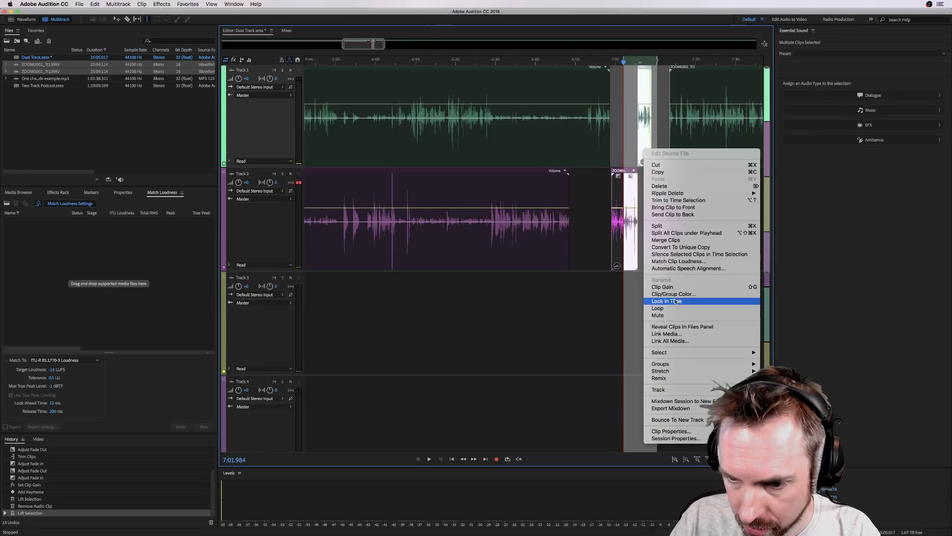
pyautogui.click(671, 261)
pyautogui.press('Return')
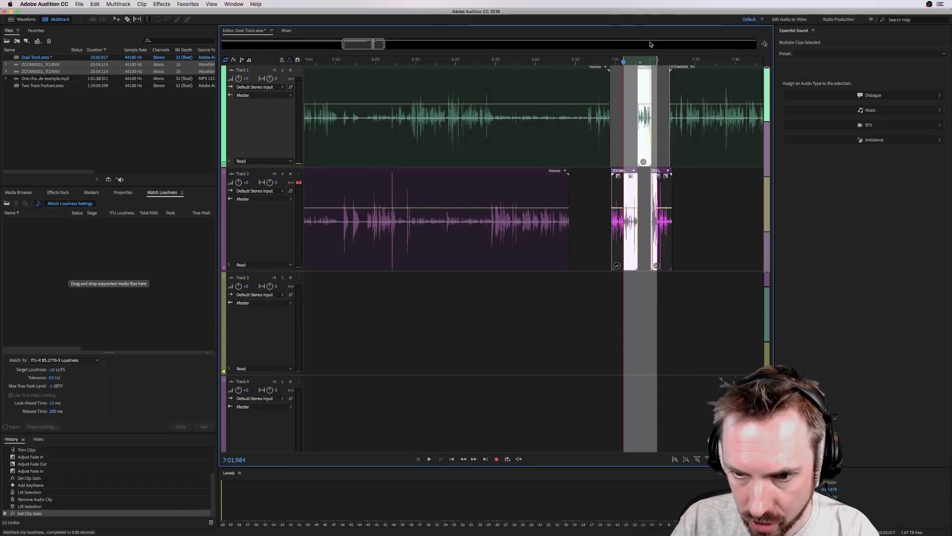
# Step: Play back the edited section from just before the cuts
pyautogui.scroll(5, 657, 59)
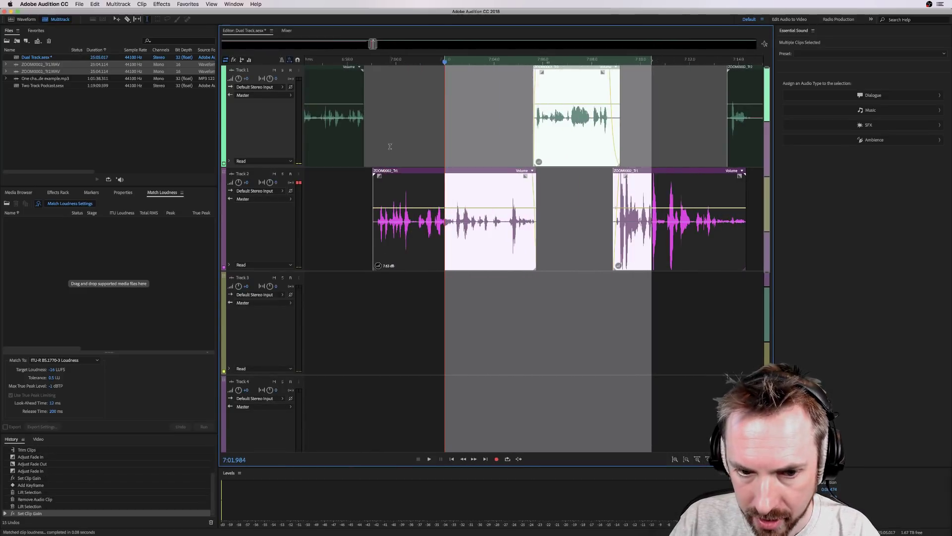
pyautogui.click(474, 146)
pyautogui.press('space')
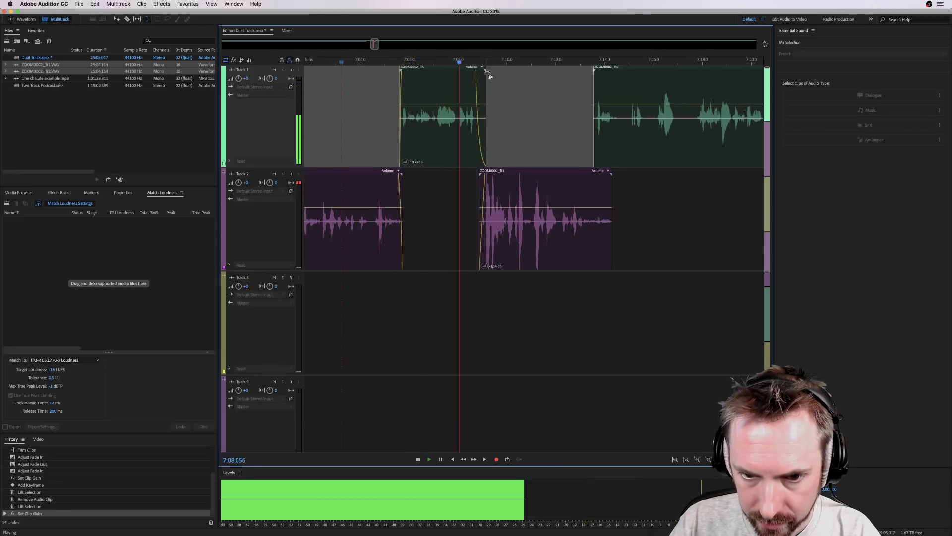
pyautogui.scroll(-3, 485, 61)
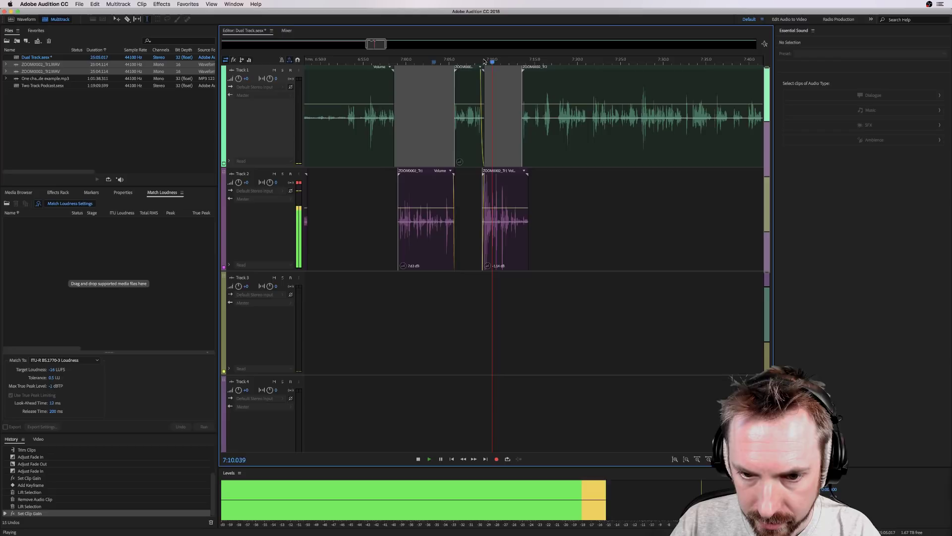
pyautogui.press('space')
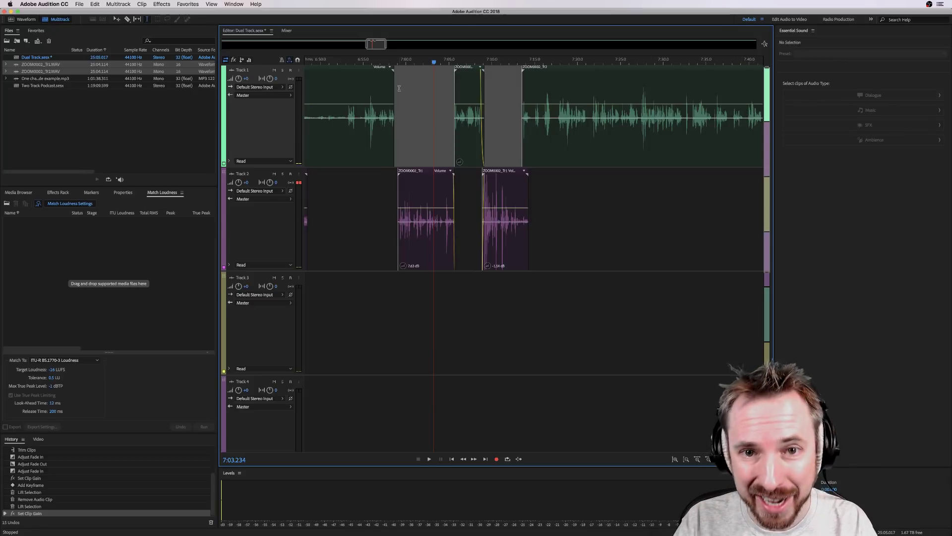
pyautogui.scroll(2, 454, 64)
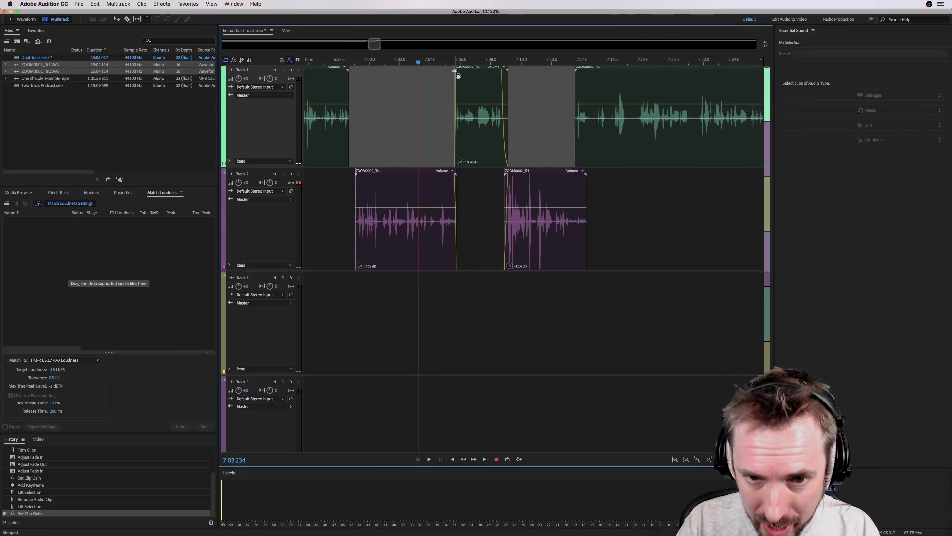
pyautogui.scroll(1, 452, 64)
pyautogui.scroll(1, 451, 65)
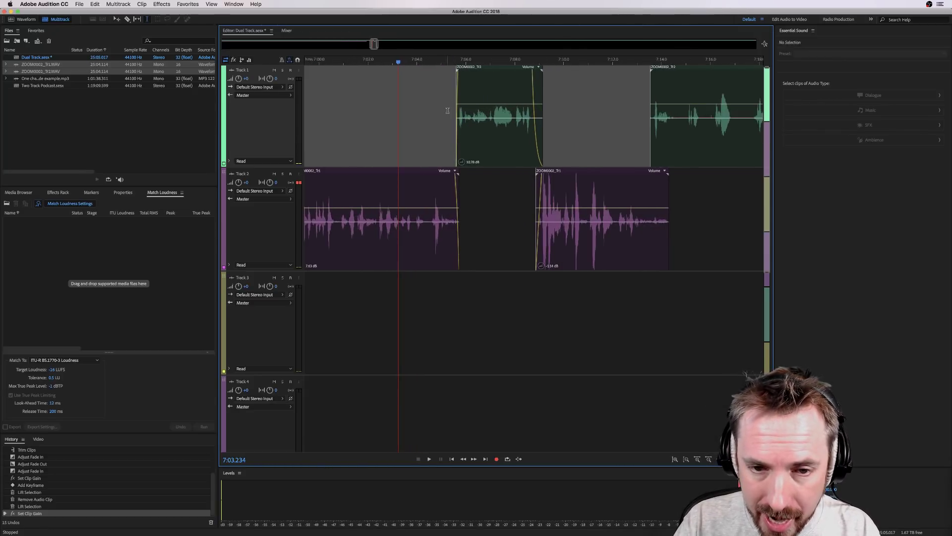
# Step: Add a Parametric Equalizer to Track 1's first track-effects slot
pyautogui.click(448, 65)
pyautogui.click(51, 193)
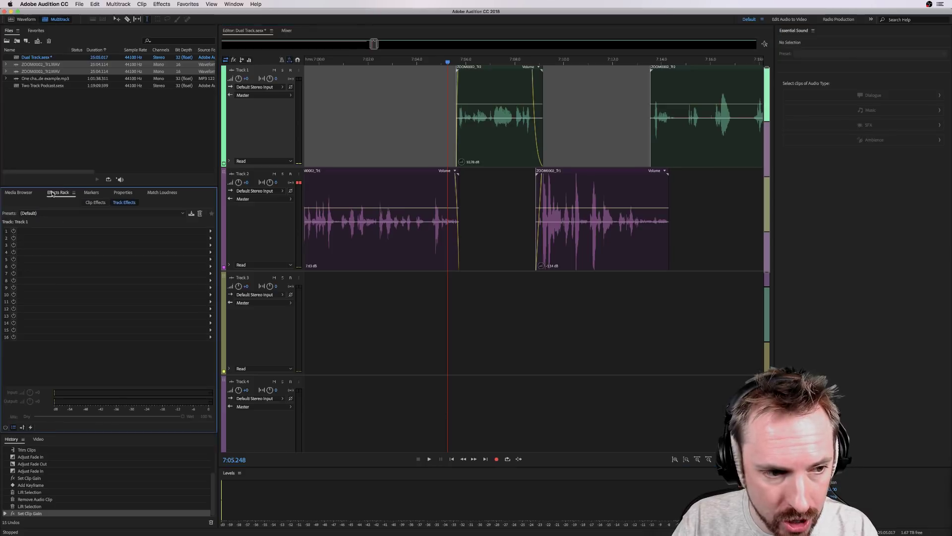
pyautogui.click(210, 231)
pyautogui.moveTo(248, 270)
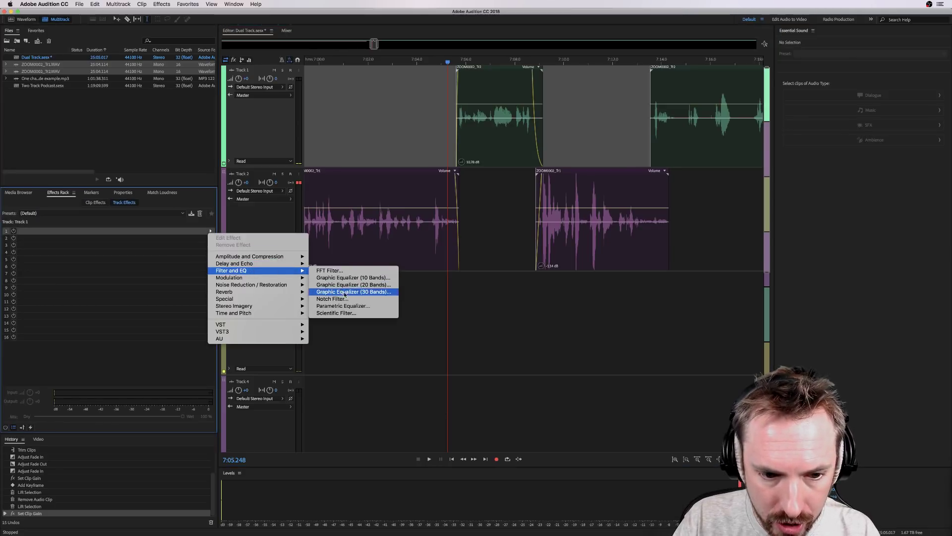
pyautogui.click(345, 306)
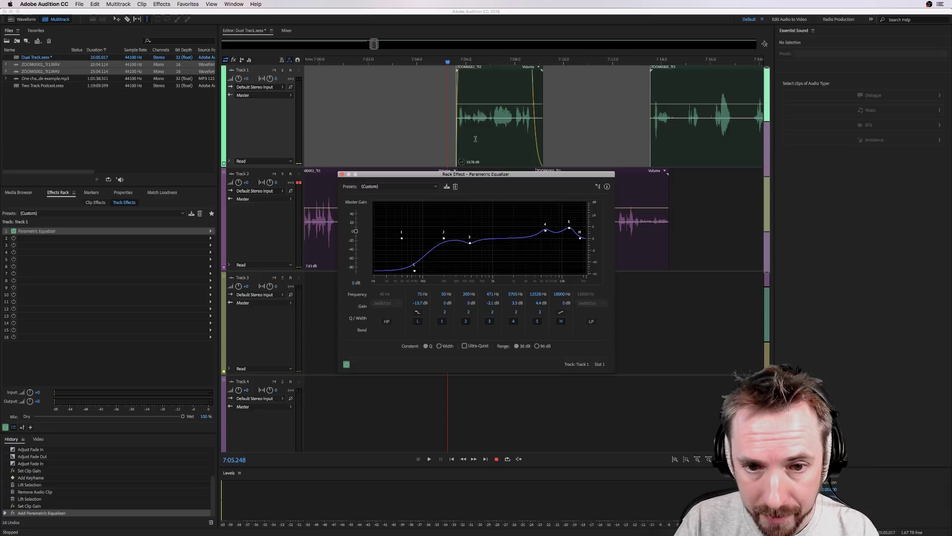
# Step: Reset the EQ to Default and boost band 4 about 3 dB near 12.7 kHz
pyautogui.click(399, 186)
pyautogui.click(402, 188)
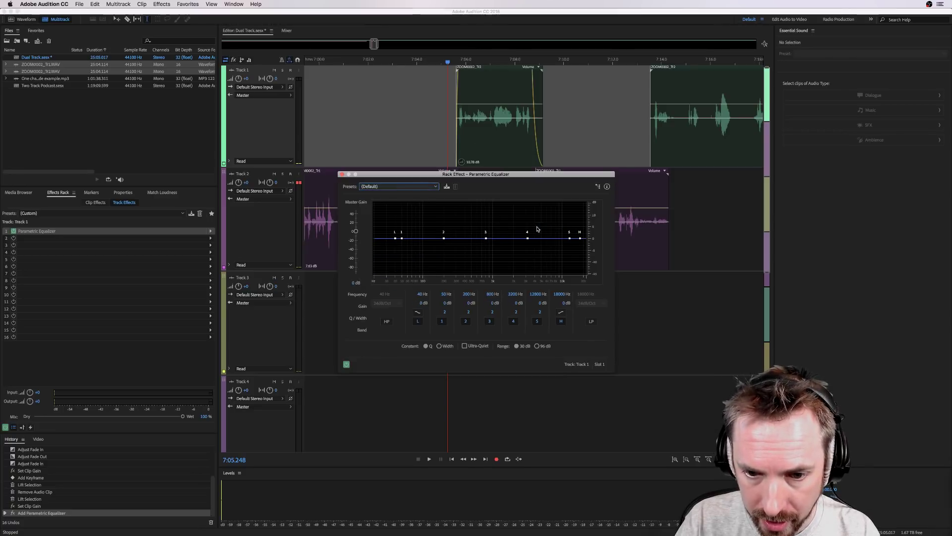
pyautogui.moveTo(527, 238); pyautogui.dragTo(539, 233)
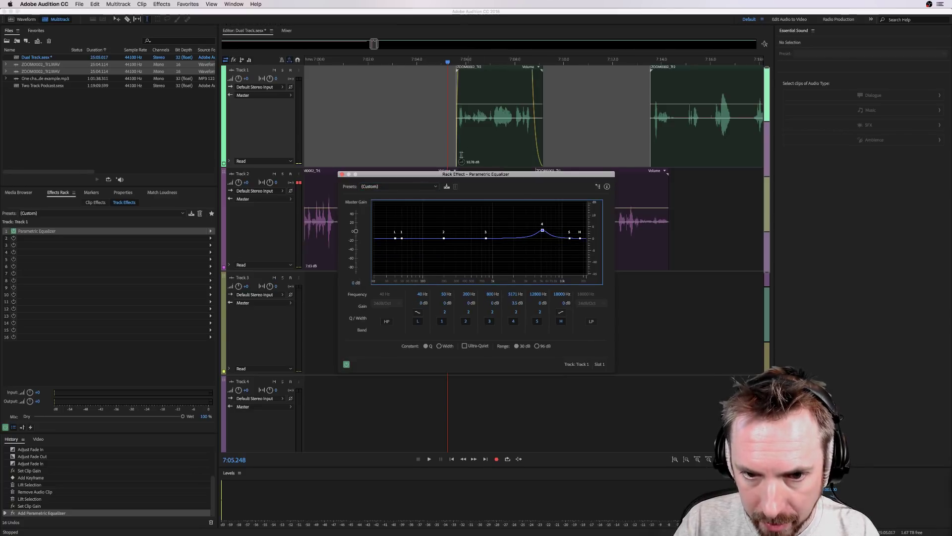
pyautogui.press('space')
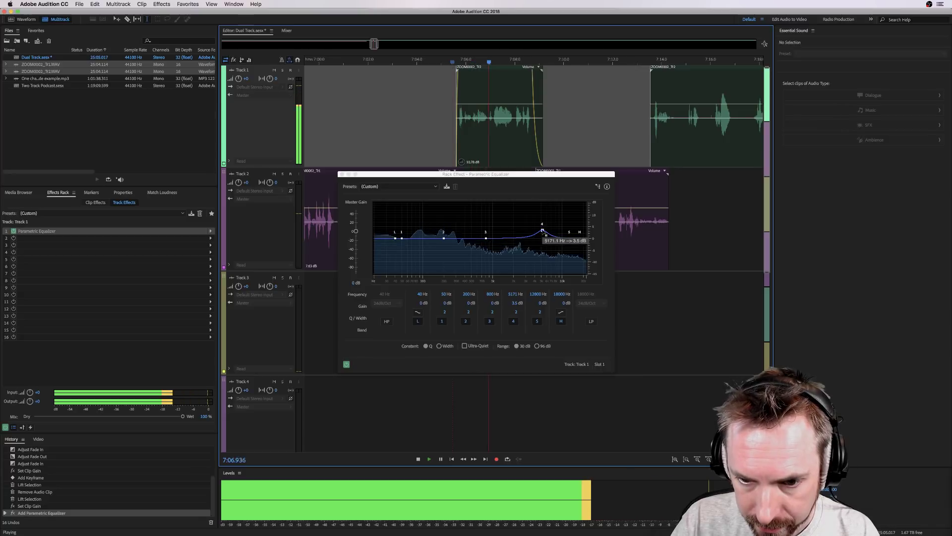
pyautogui.moveTo(542, 231); pyautogui.dragTo(570, 229)
pyautogui.press('space')
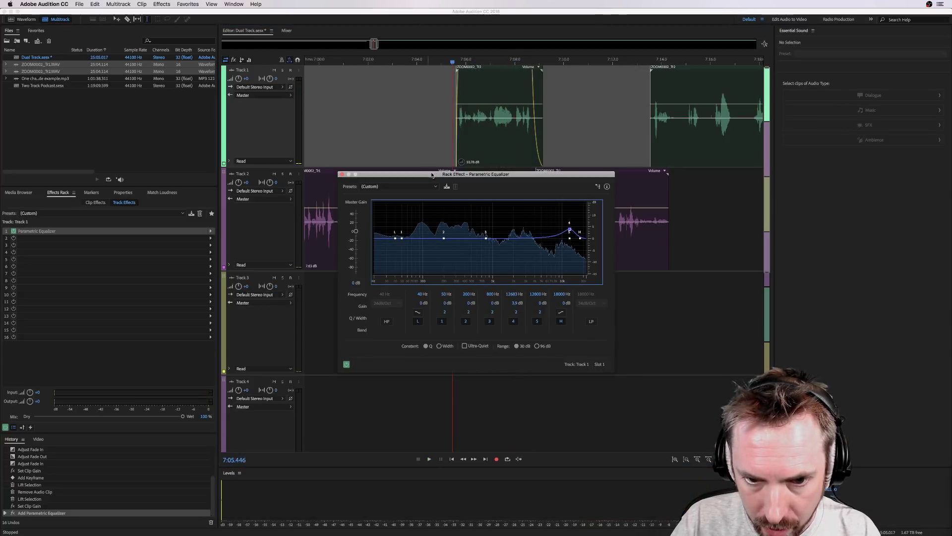
# Step: Add a Parametric Equalizer to Track 2's first effects slot
pyautogui.moveTo(432, 175); pyautogui.dragTo(529, 220)
pyautogui.click(481, 190)
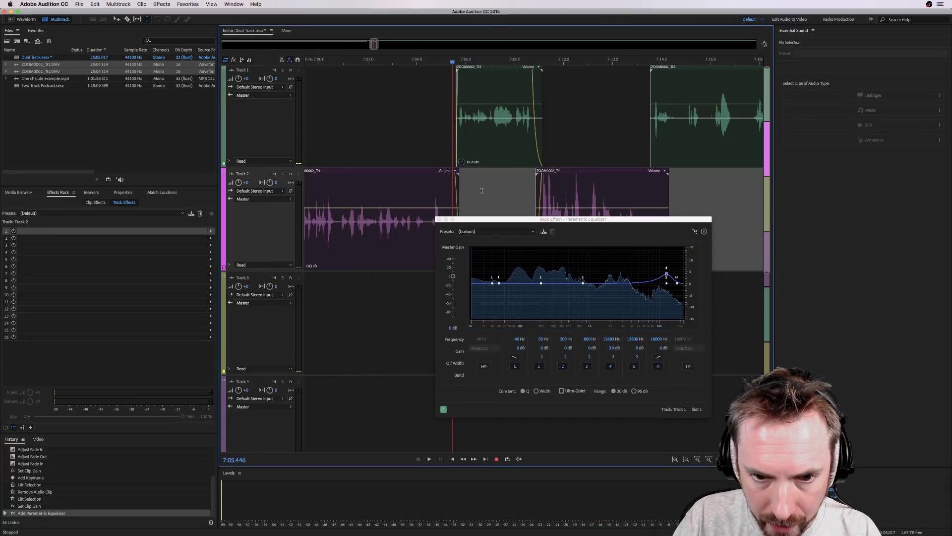
pyautogui.click(210, 231)
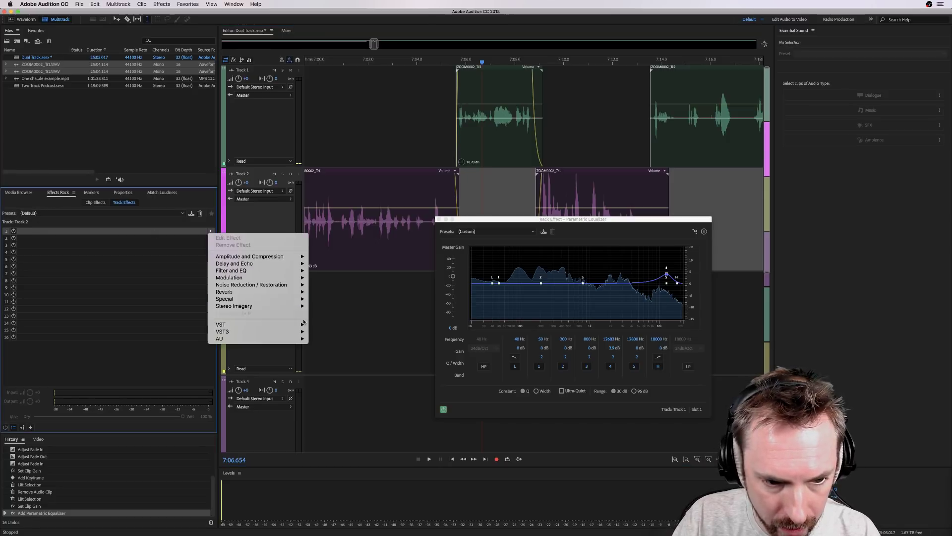
pyautogui.moveTo(295, 271)
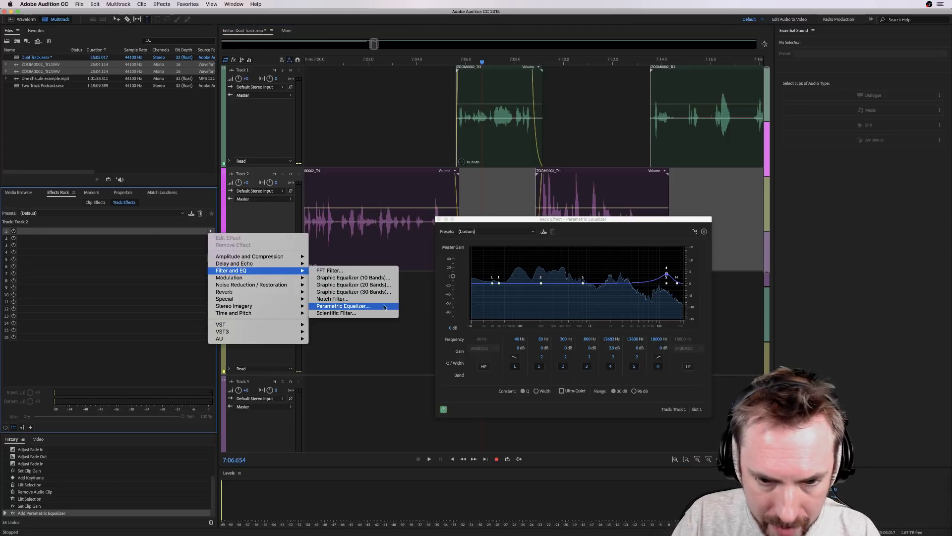
pyautogui.click(383, 306)
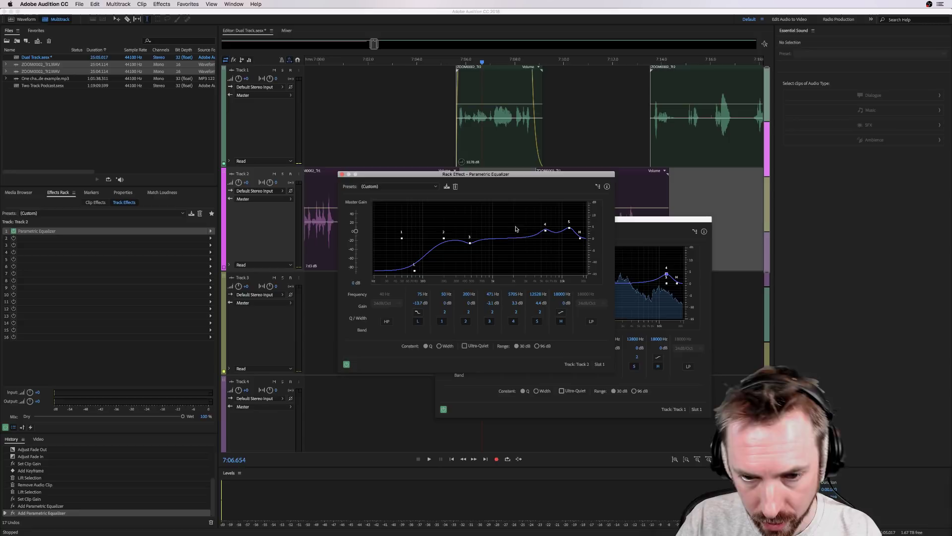
# Step: Play back from about 7:03 to compare the two EQs
pyautogui.click(397, 134)
pyautogui.press('space')
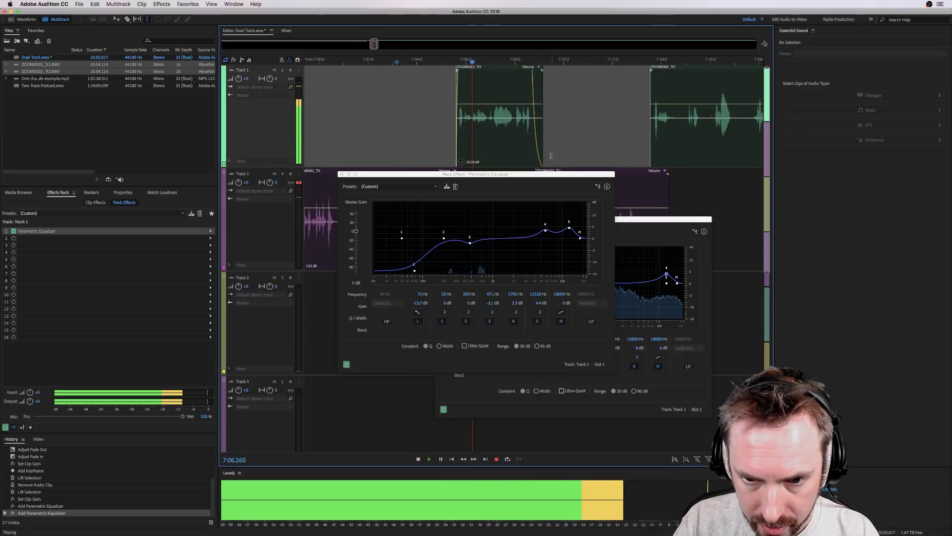
pyautogui.press('space')
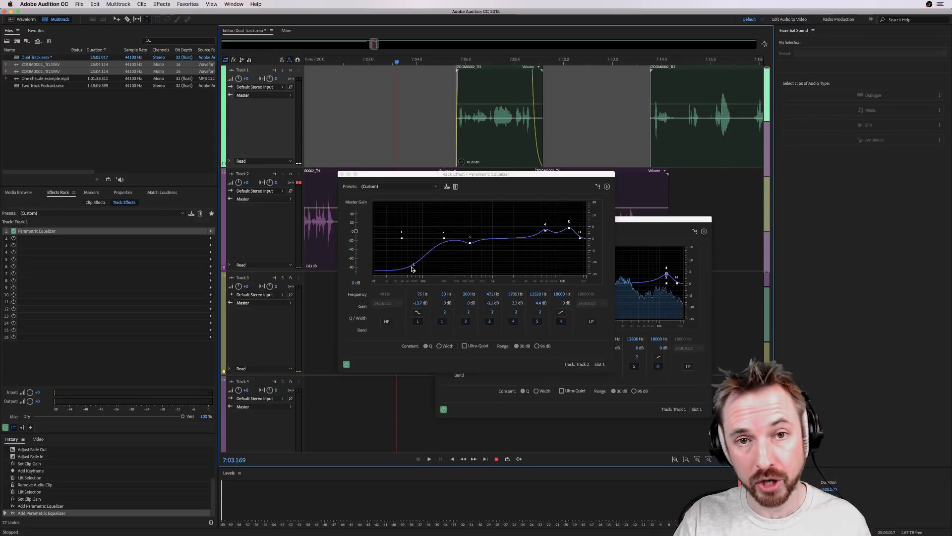